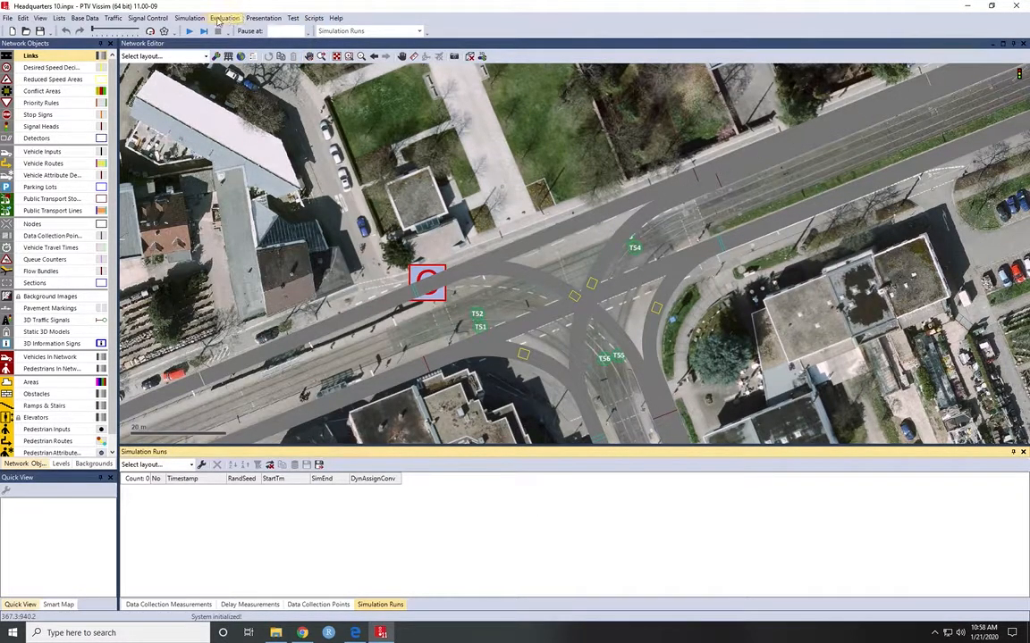
In the simulation parameters, set the random seed to 41 and the random seed increment to 7.
left_click(189, 17)
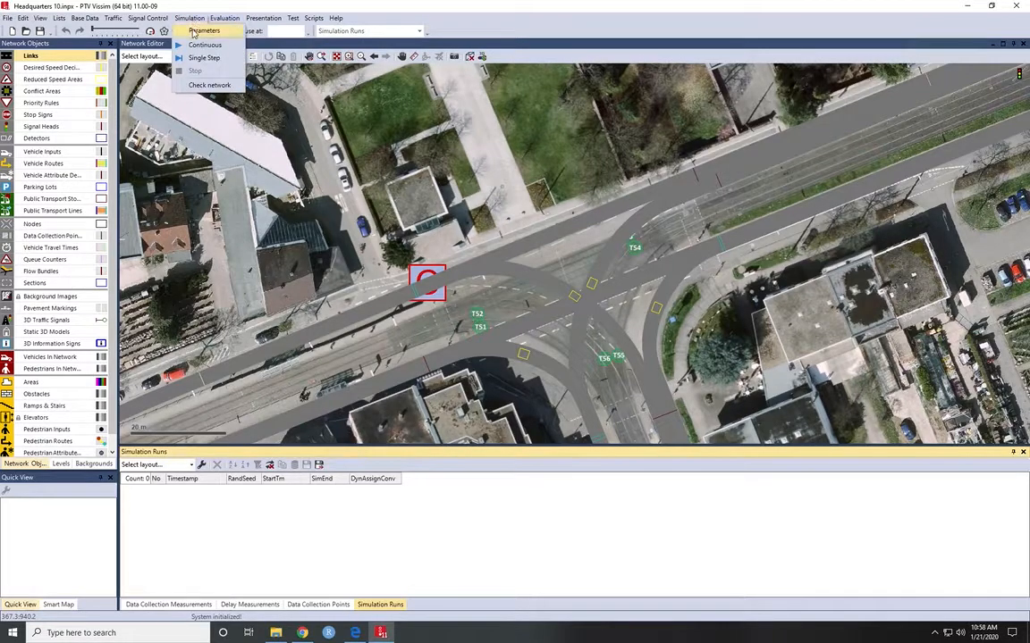
left_click(193, 32)
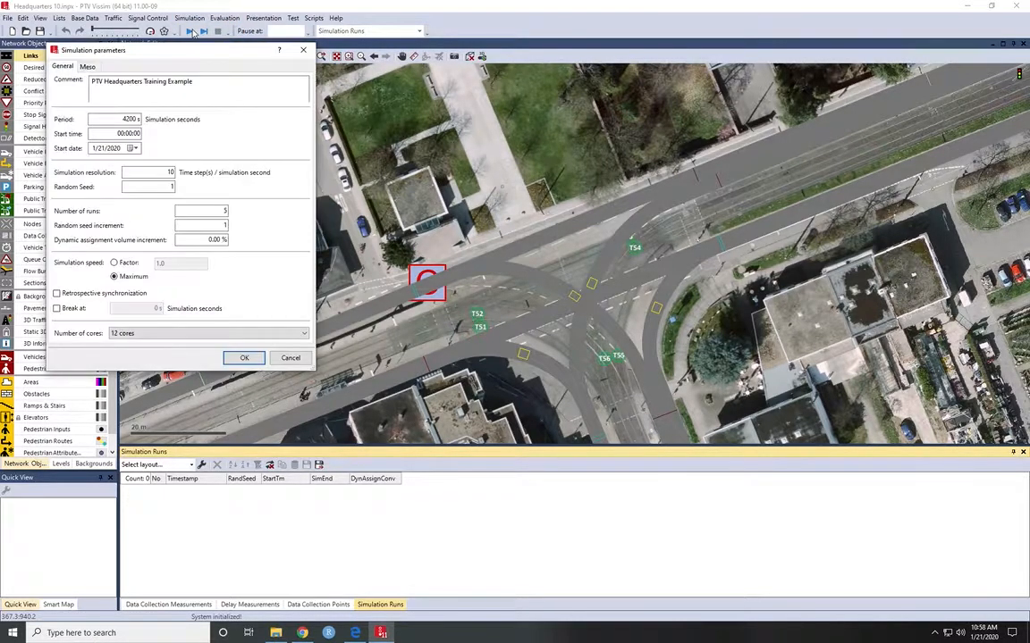
double_click(135, 118)
left_click(163, 171)
double_click(223, 226)
type("3")
double_click(160, 186)
type("42")
left_click(196, 332)
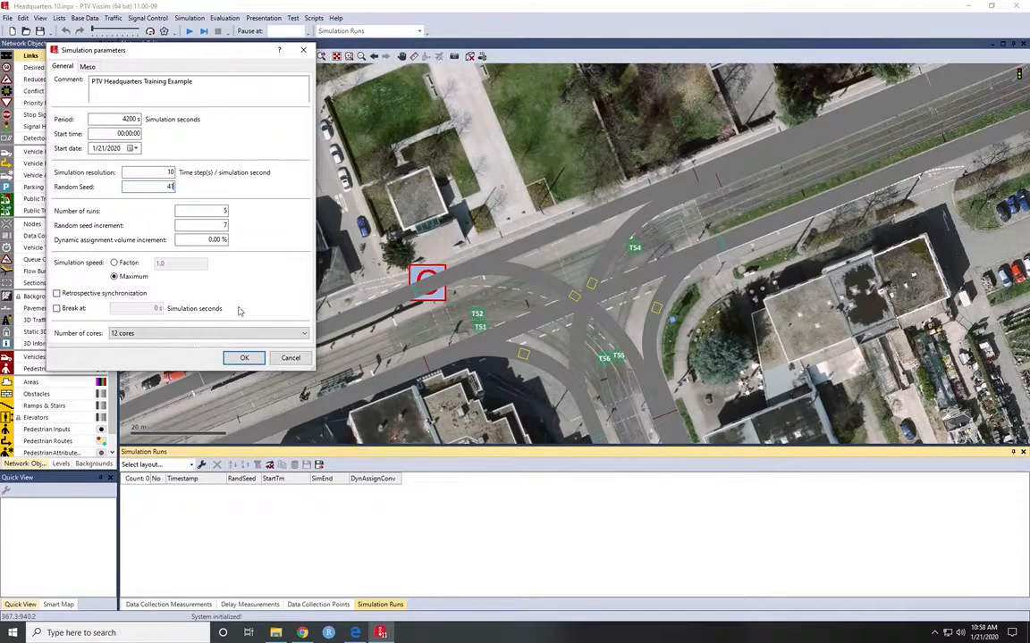
left_click(246, 359)
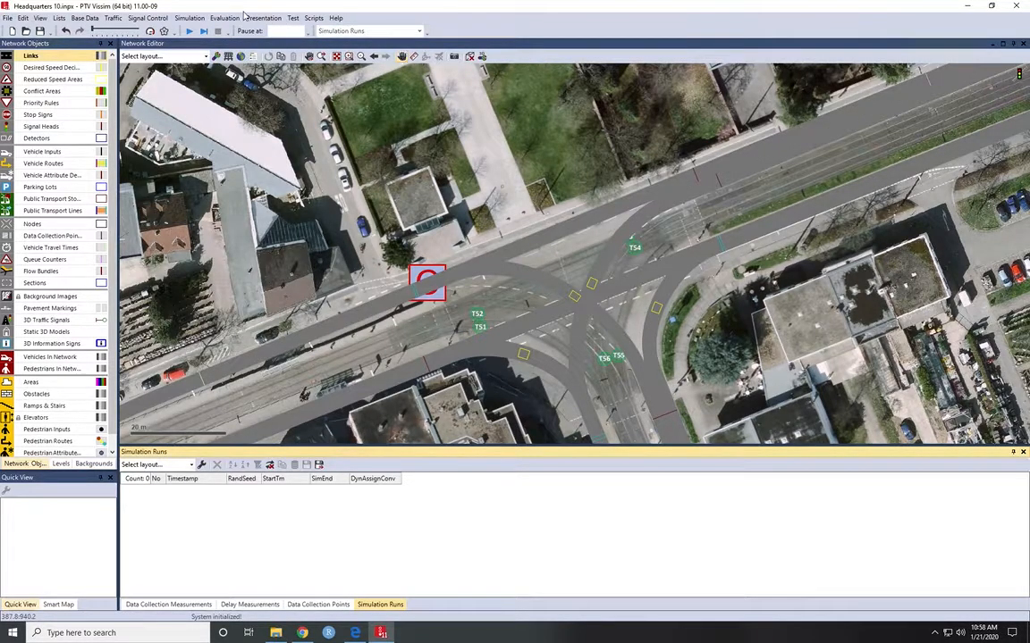
Activate the vehicle travel times object type and show the existing Through measurement in its list.
right_click(39, 248)
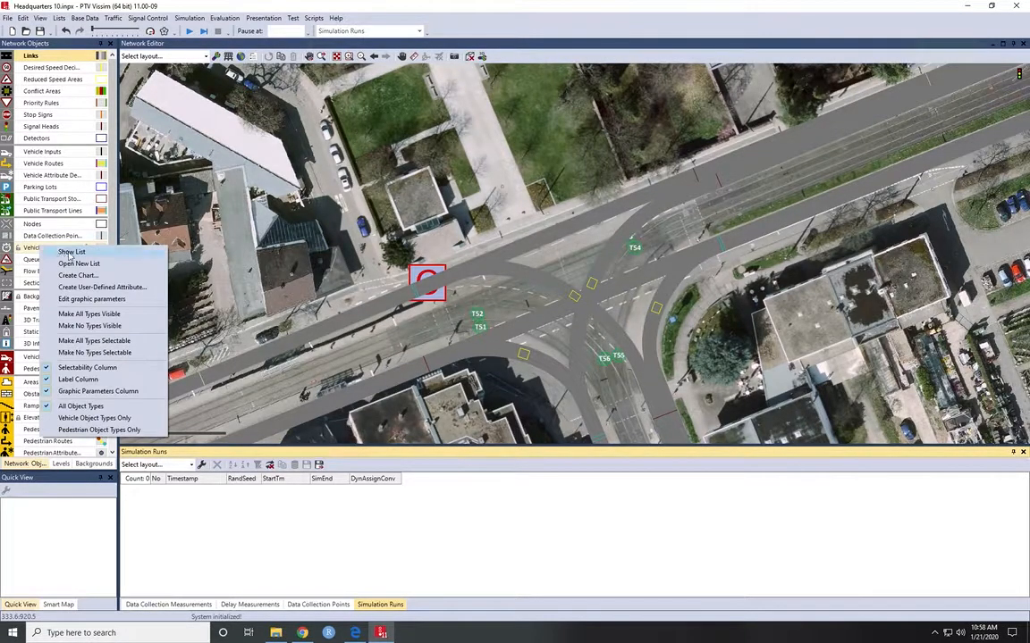
left_click(37, 249)
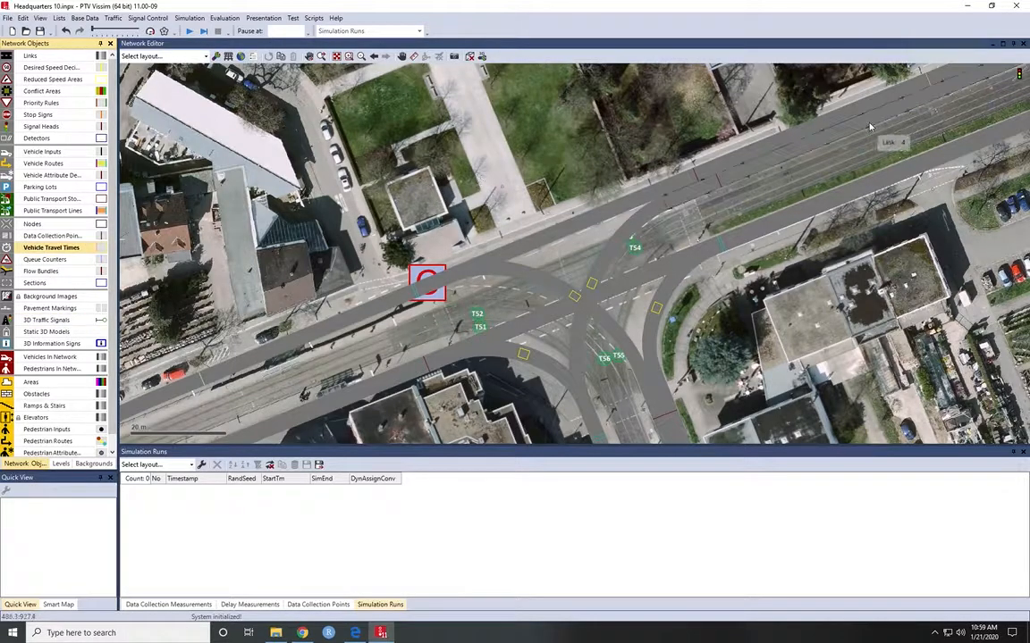
left_click(929, 85)
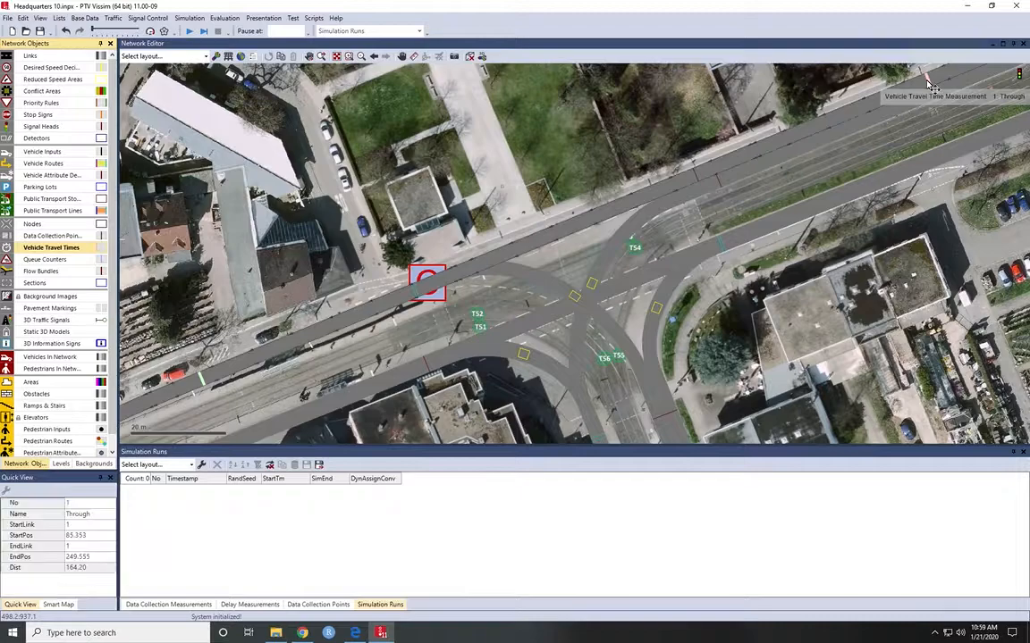
left_click(250, 605)
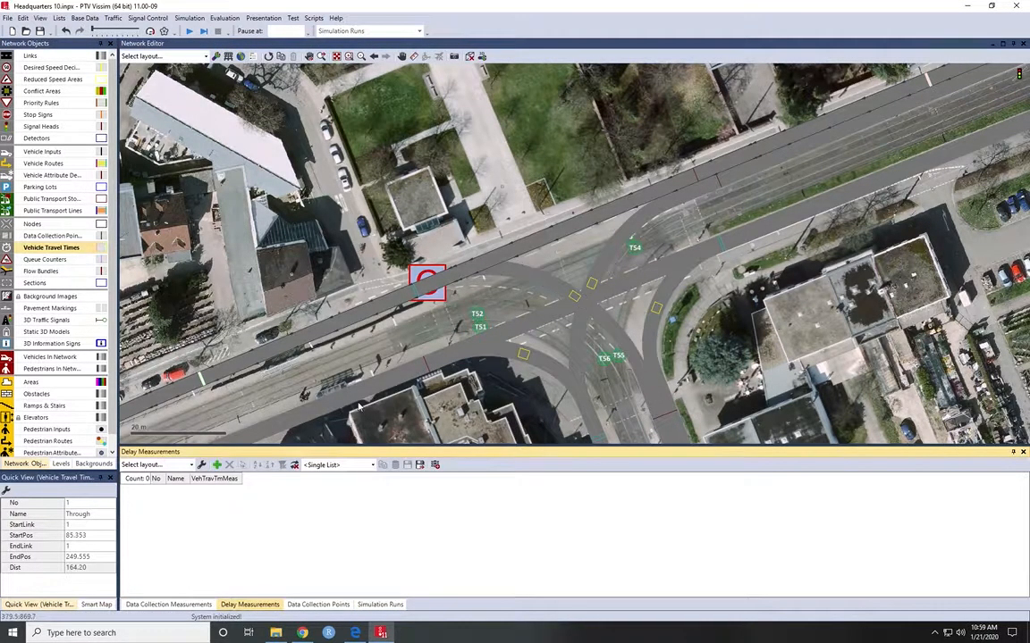
right_click(929, 86)
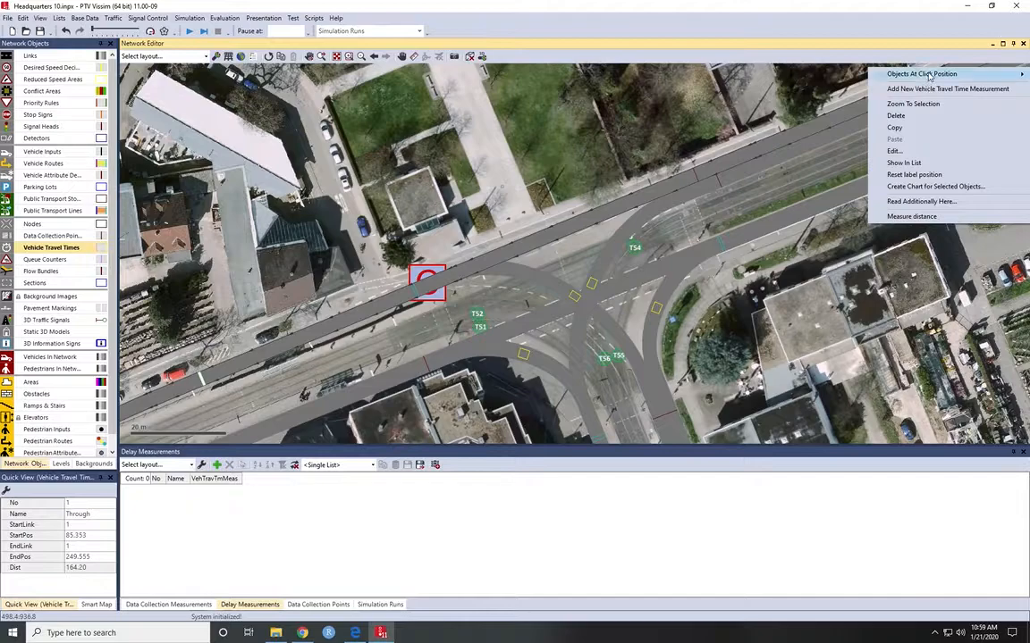
mouse_move(927, 77)
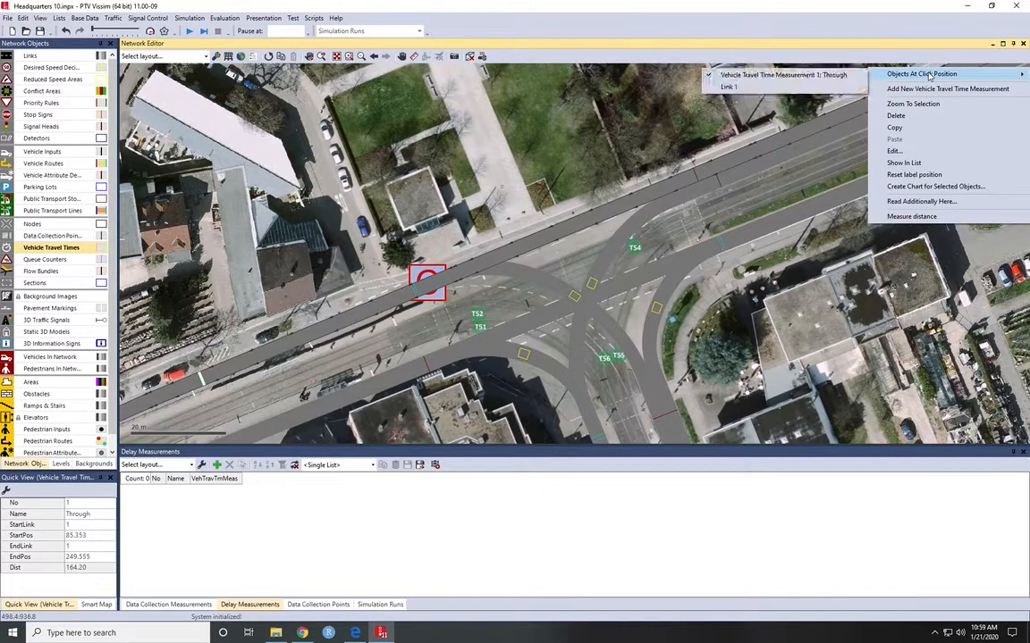
left_click(904, 163)
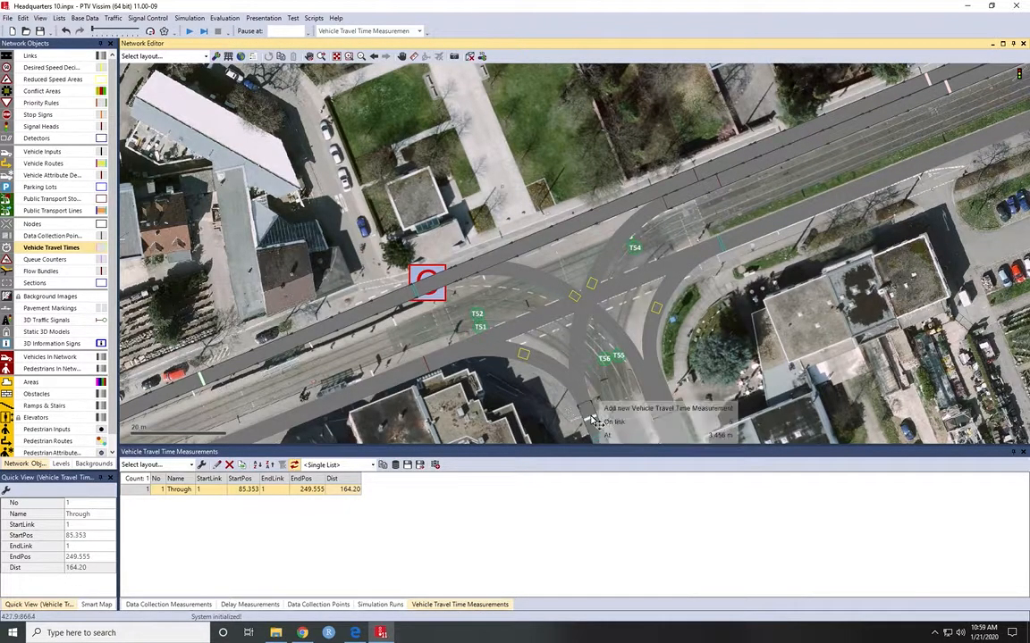
Add a travel time measurement named Left, starting on link 4 at about 17.5 m and ending on link 5 at about 10.3 m.
scroll(600, 433, "down", 2)
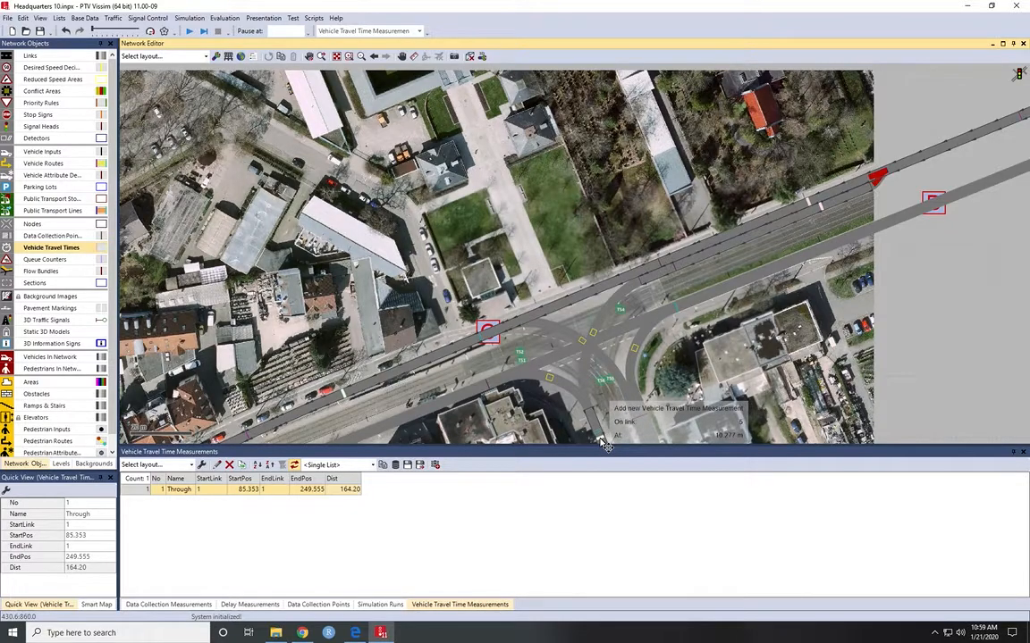
left_click(603, 444)
left_click(552, 270)
type("Left")
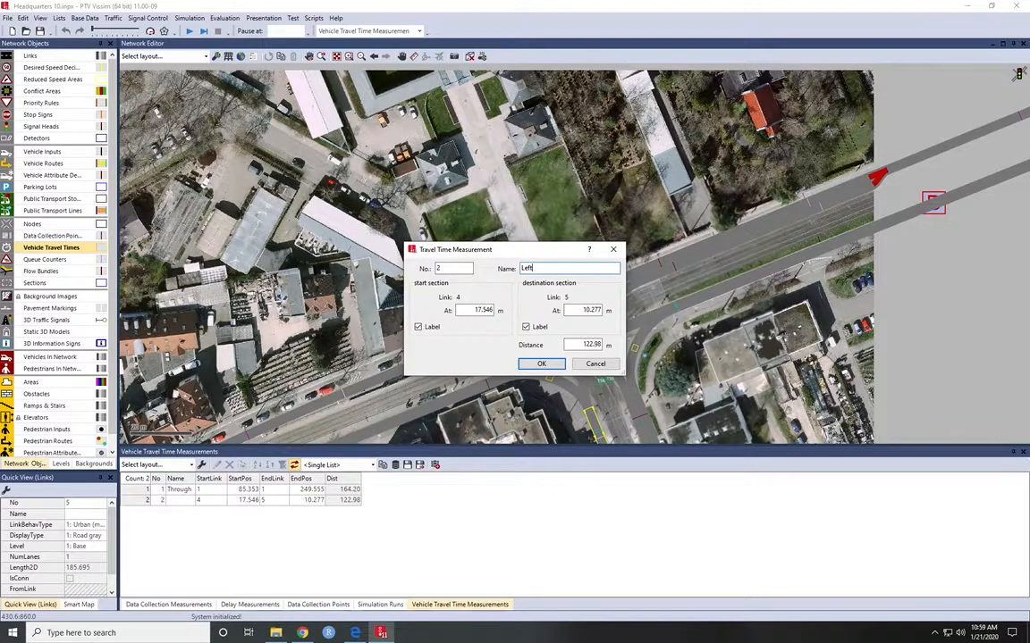
left_click(542, 364)
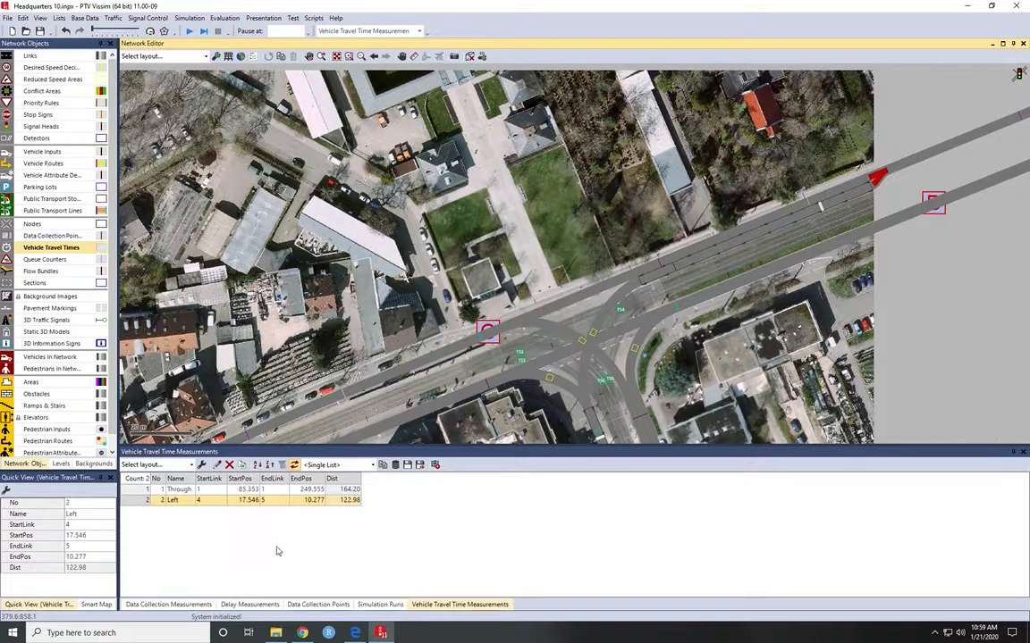
left_click(217, 491)
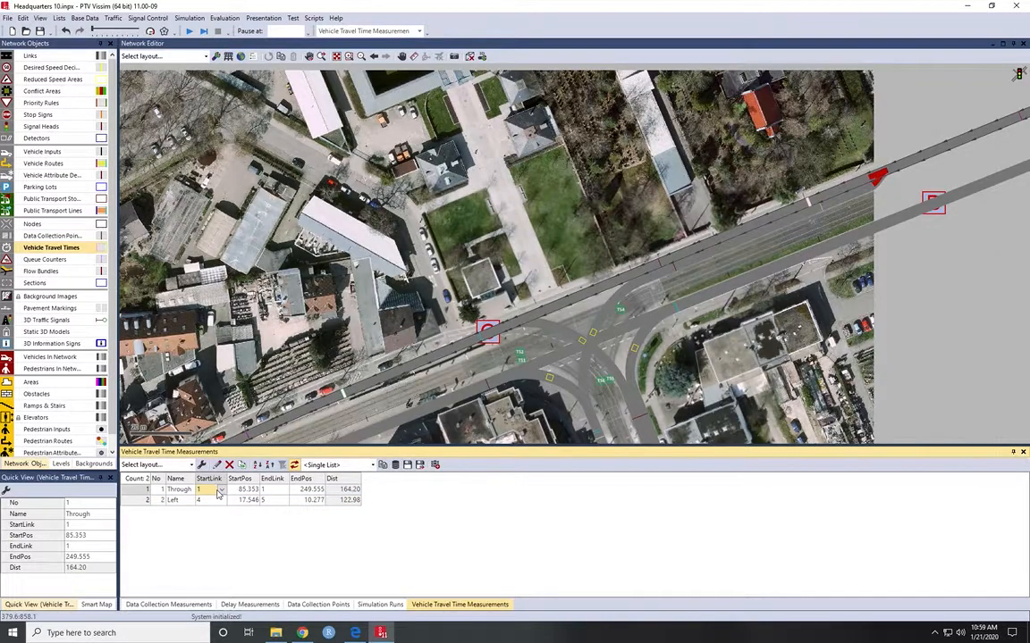
left_click(144, 501)
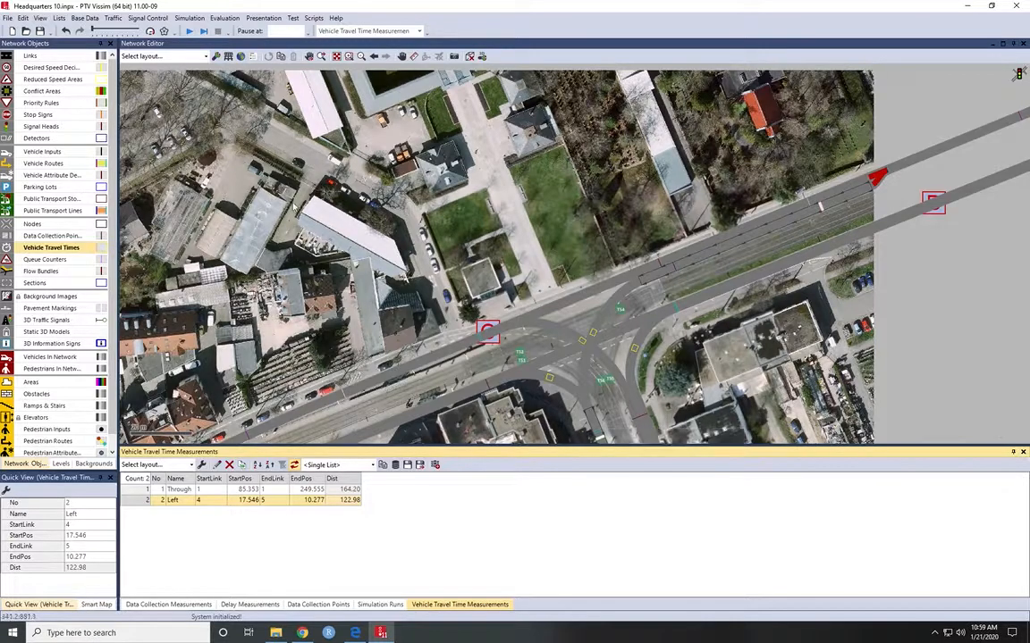
Add a data collection point on lane 14-1 at about 73 m, west of the intersection.
left_click(226, 18)
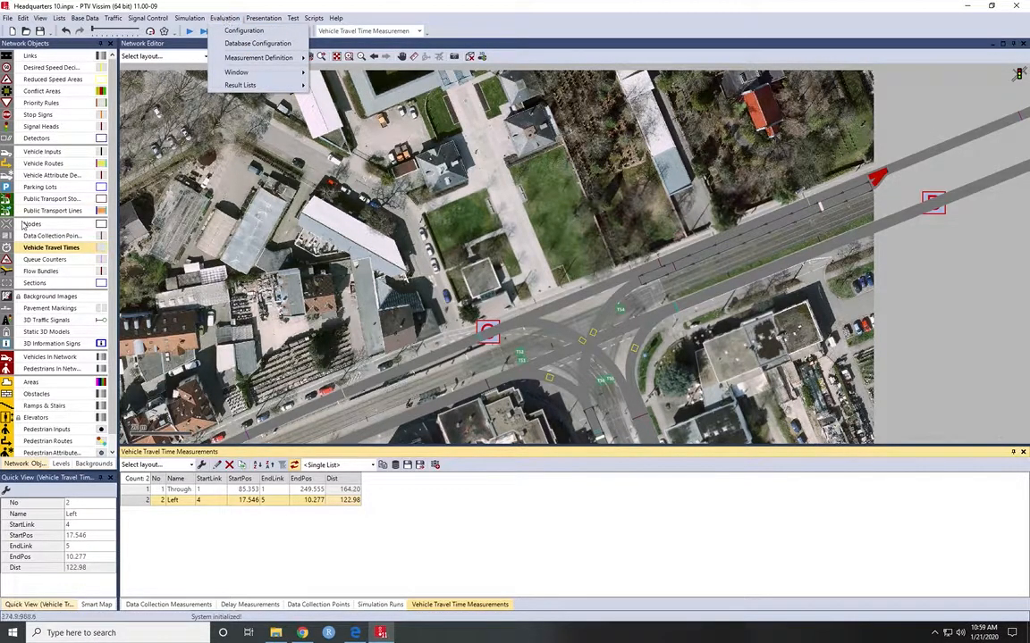
left_click(45, 236)
left_click(43, 238)
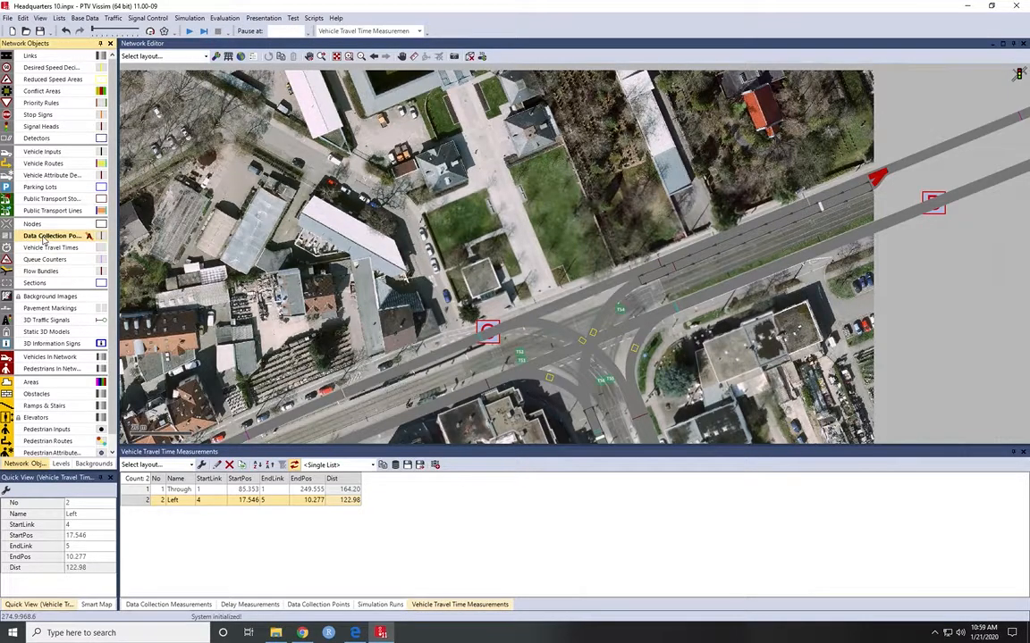
right_click(44, 240)
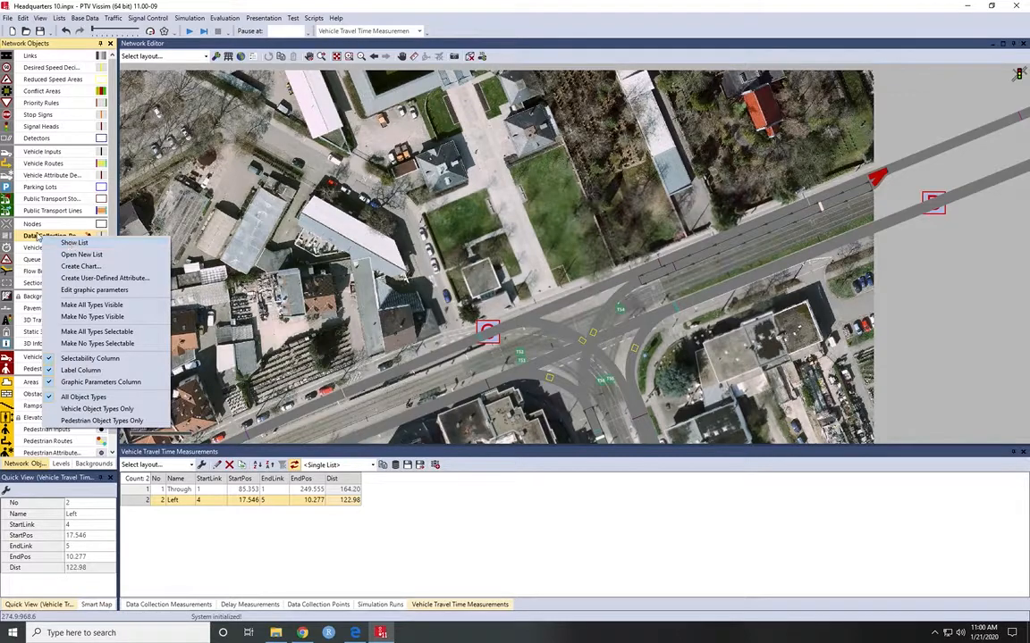
left_click(38, 234)
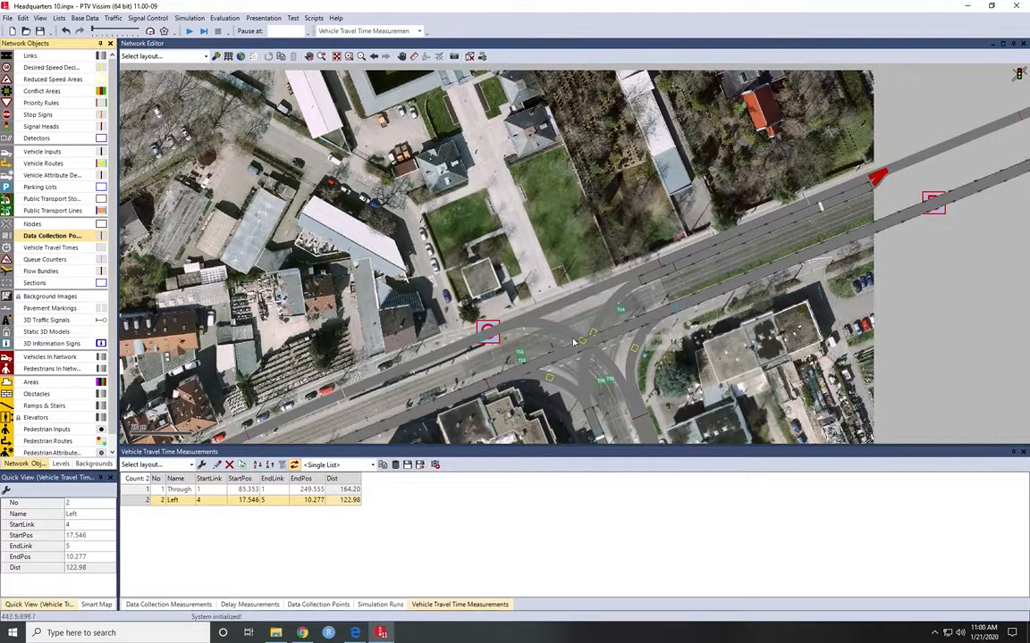
right_click(469, 389)
left_click(502, 405)
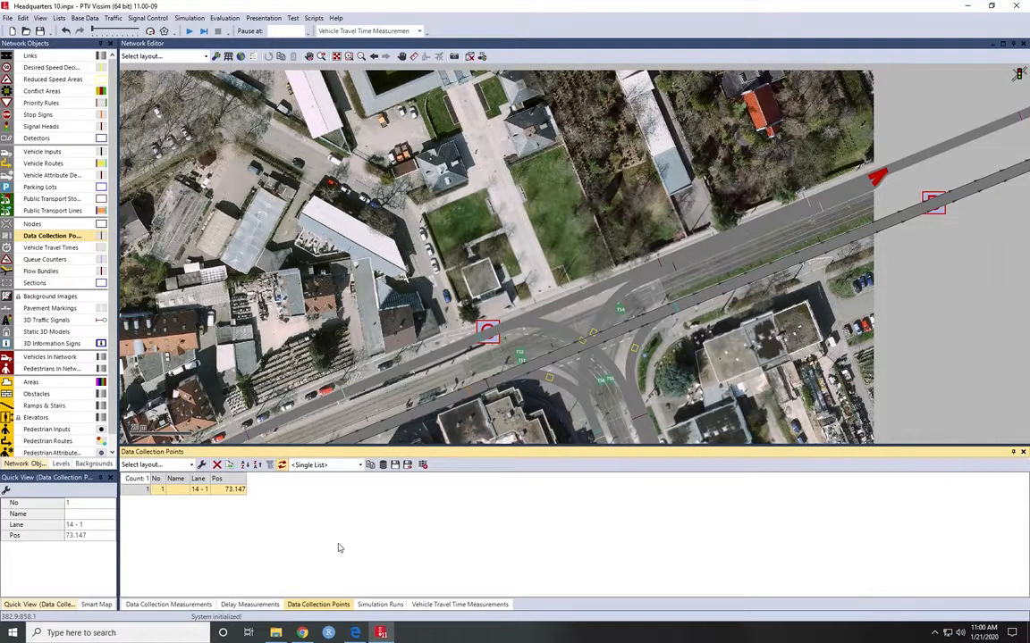
In the evaluation configuration, set vehicle network performance to collect from 600 to 4200 with an interval of 900.
left_click(224, 18)
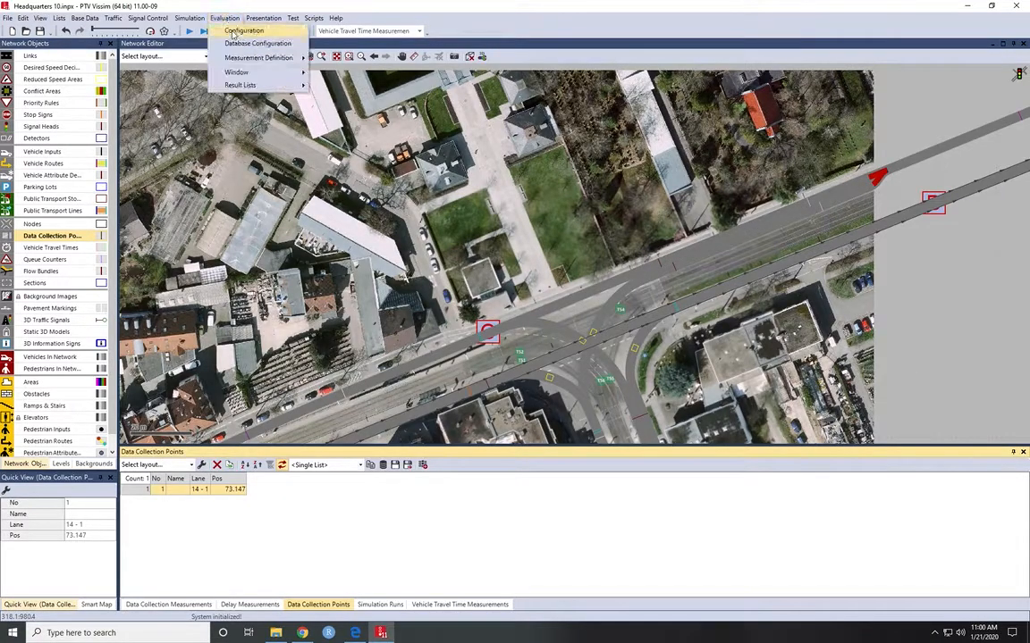
left_click(241, 30)
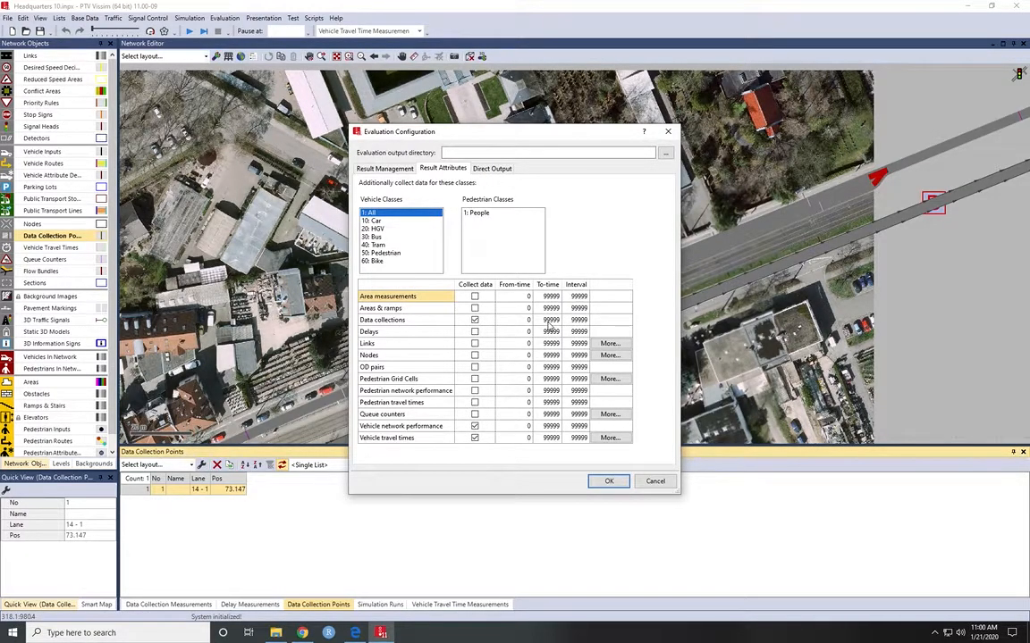
left_click(548, 426)
left_click(526, 428)
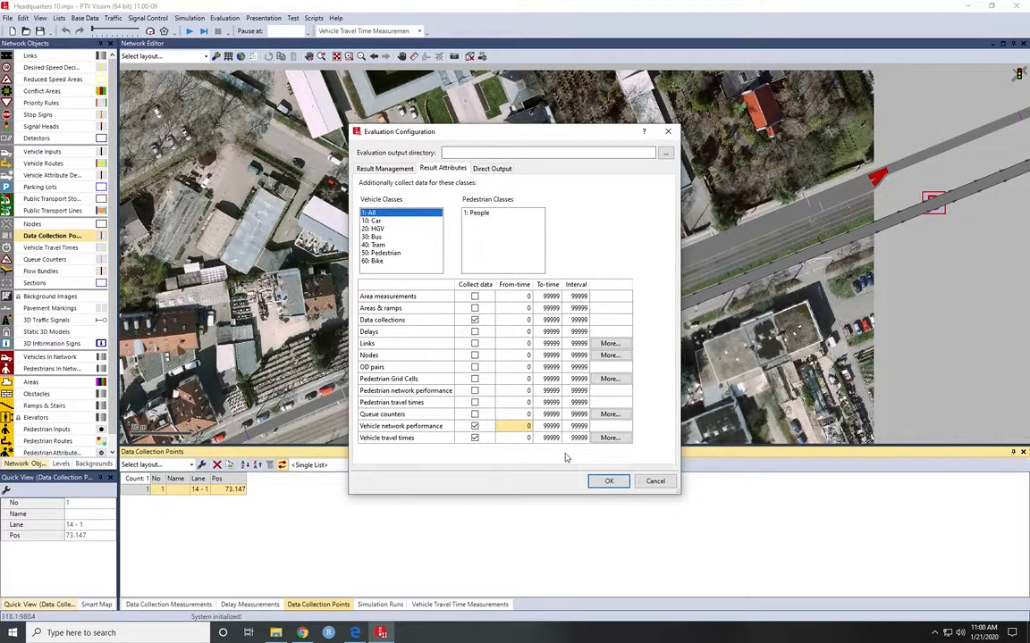
type("600")
key("Tab")
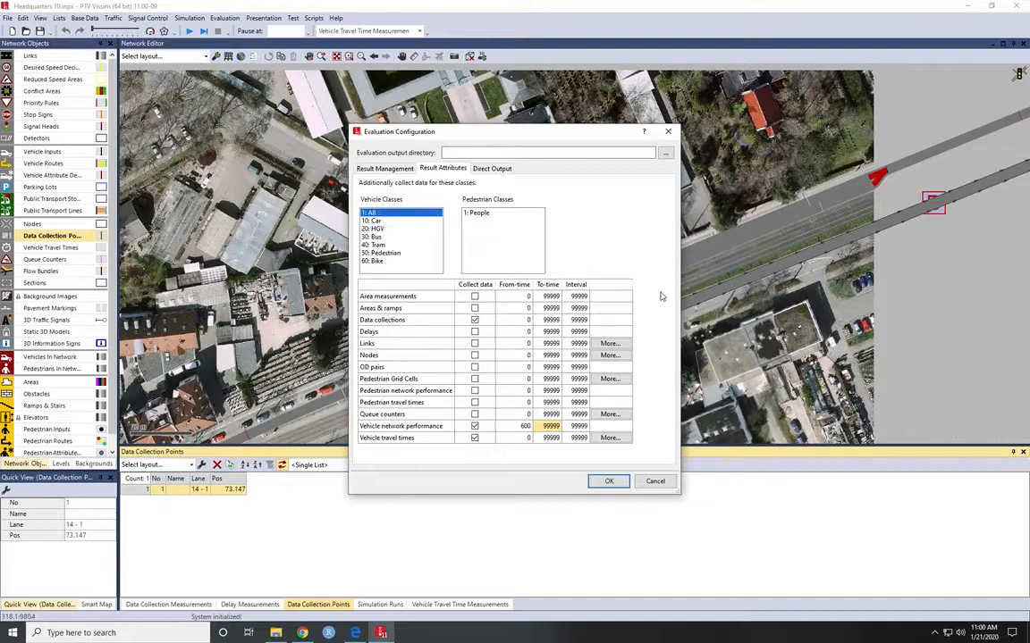
type("4200")
key("Tab")
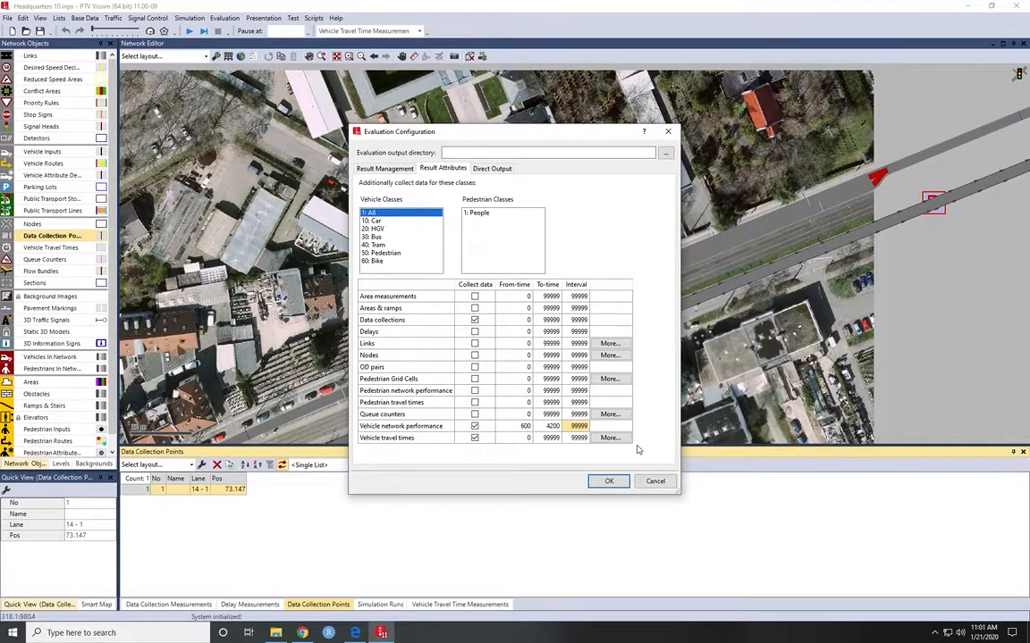
type("900")
Copy the vehicle network performance time settings to vehicle travel times and data collections, and accept the evaluation configuration.
left_click(546, 427)
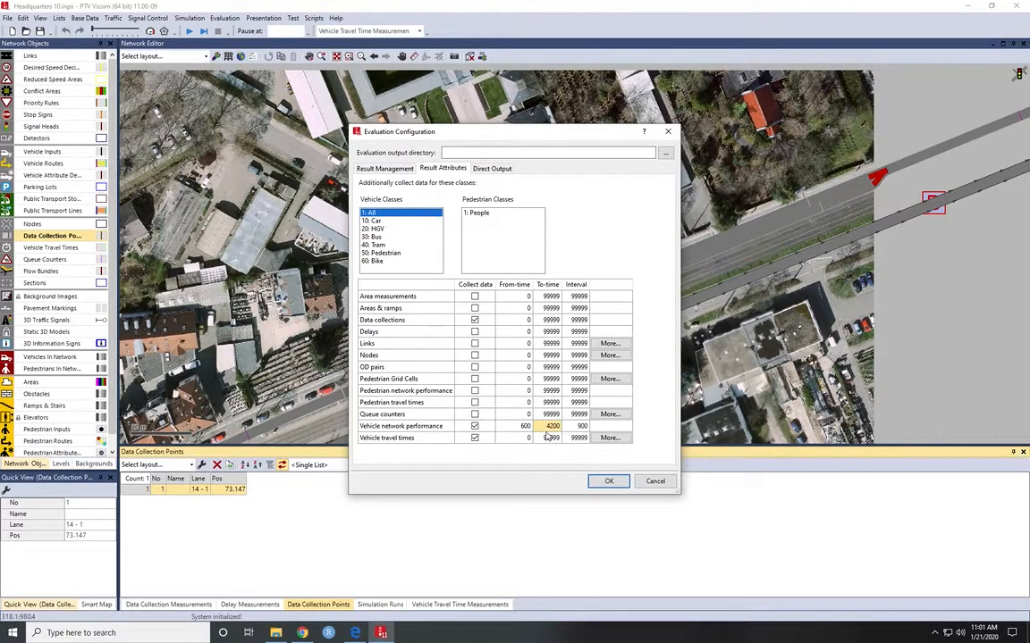
left_click_drag(517, 428, 578, 429)
key("ctrl+c")
left_click(523, 438)
key("ctrl+v")
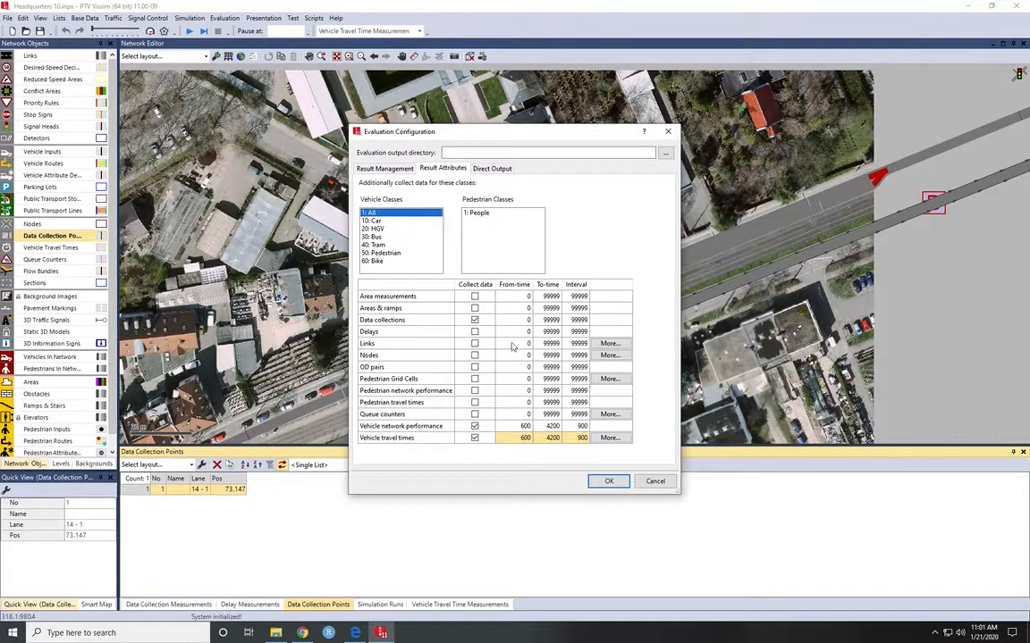
left_click_drag(512, 322, 576, 324)
key("ctrl+v")
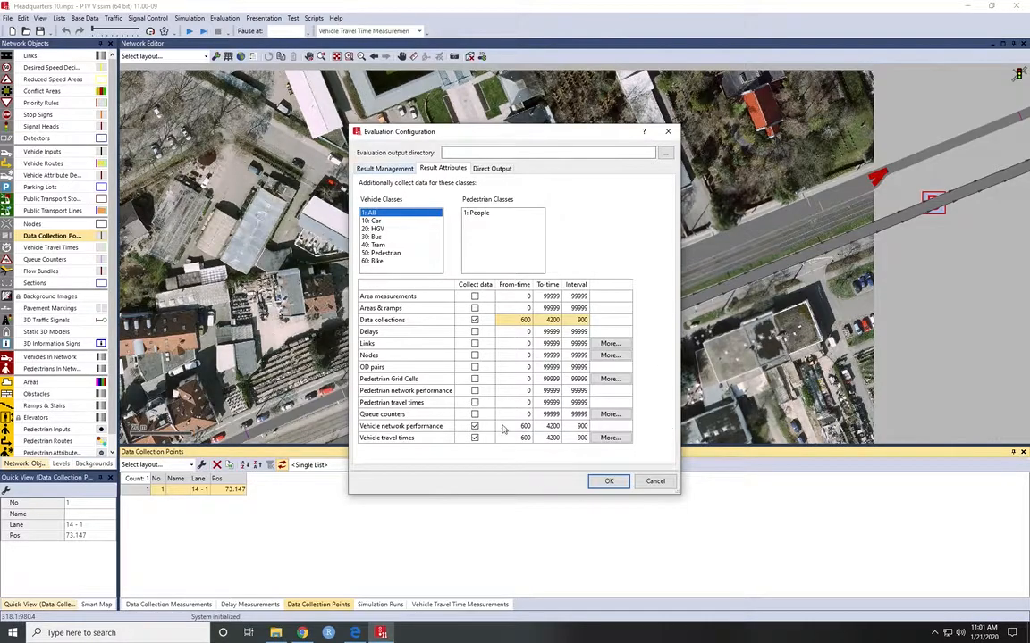
left_click(361, 168)
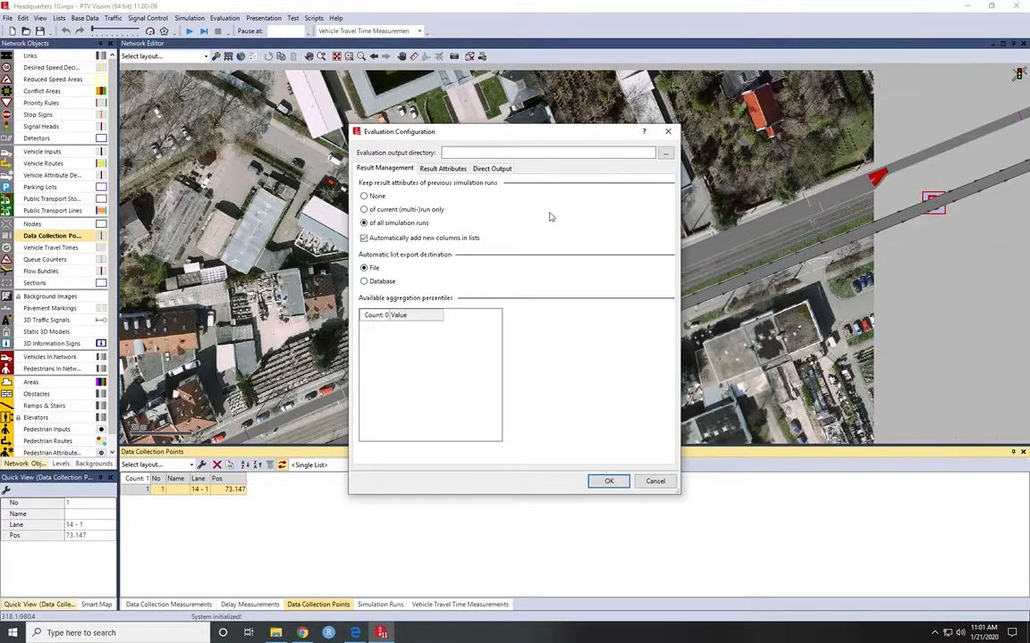
left_click(606, 482)
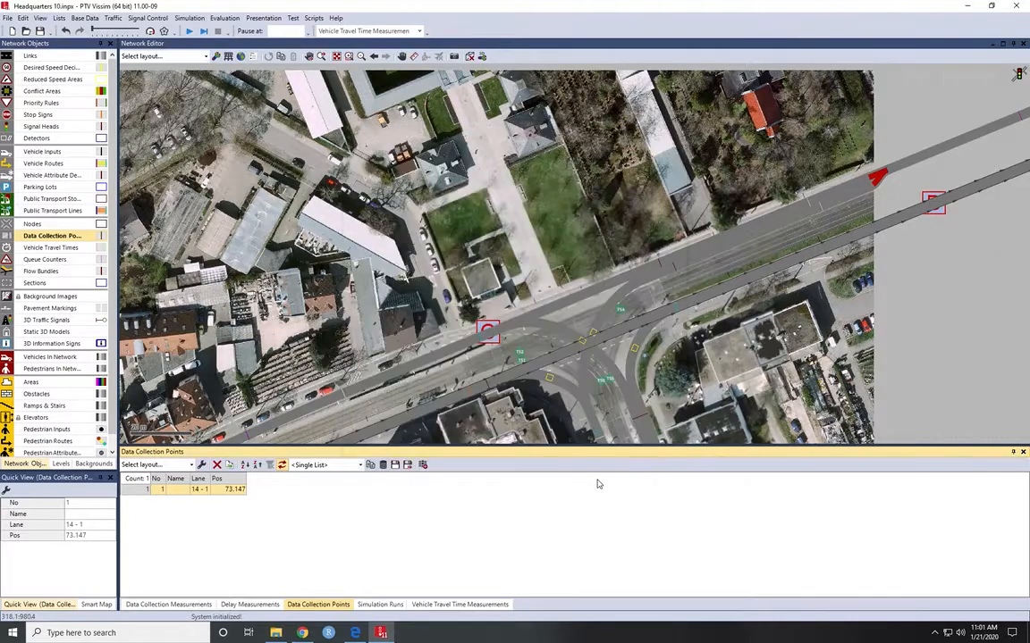
Save the network changes and run the simulation continuously in Quick Mode, ignoring the warnings.
left_click(188, 32)
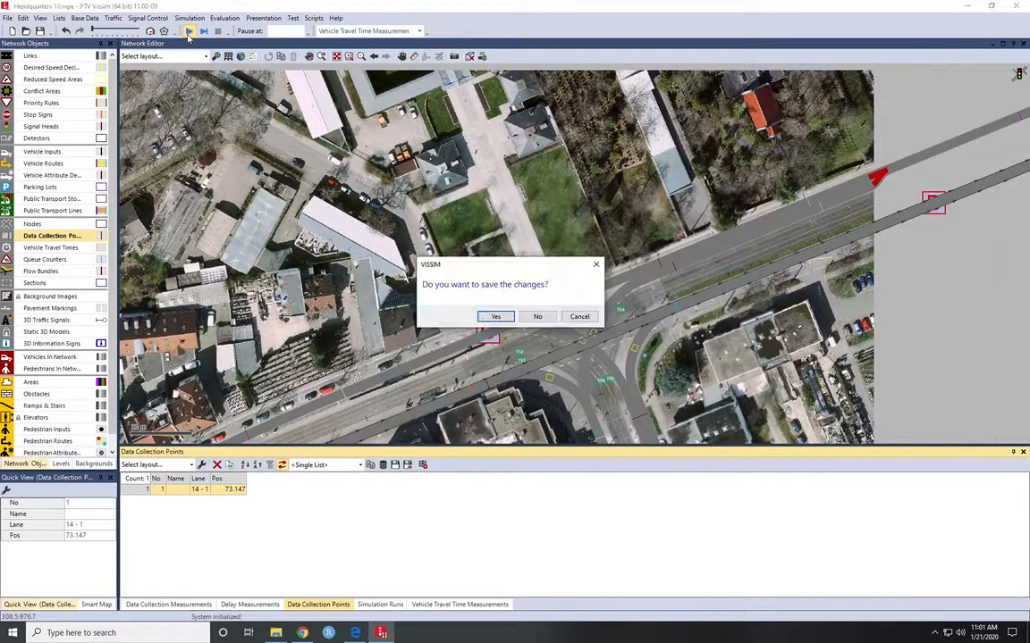
left_click(495, 318)
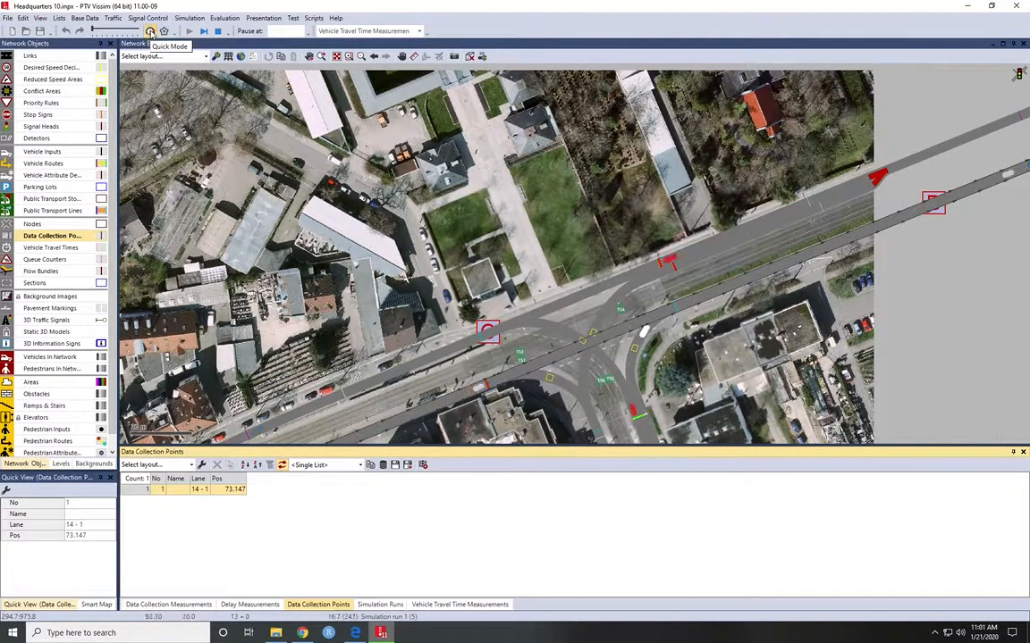
left_click(150, 32)
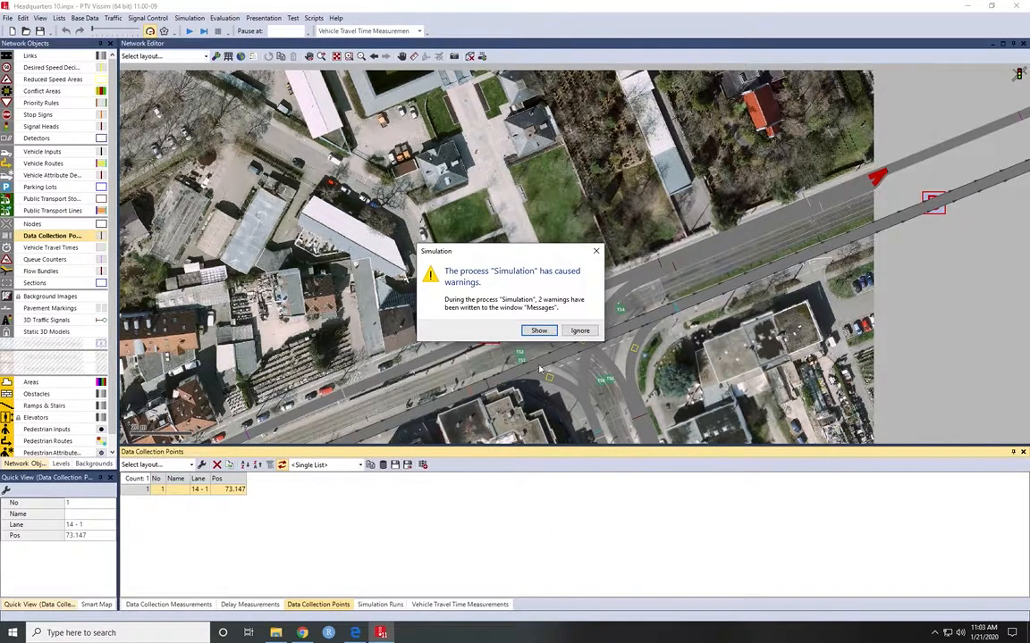
left_click(579, 331)
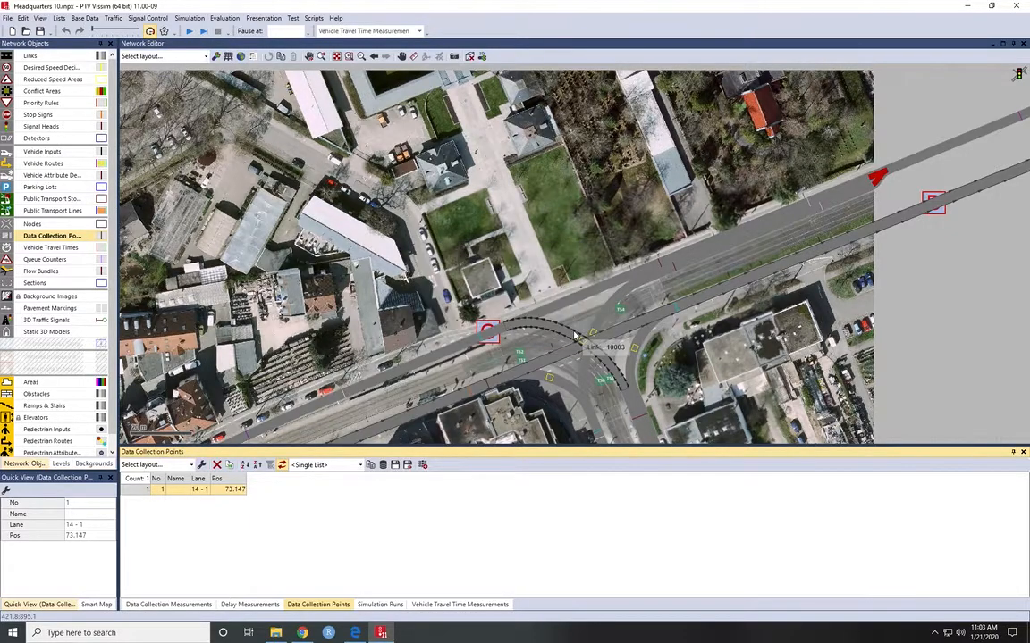
Review the simulation runs and data collection measurements lists, and open the vehicle network performance results.
left_click(379, 605)
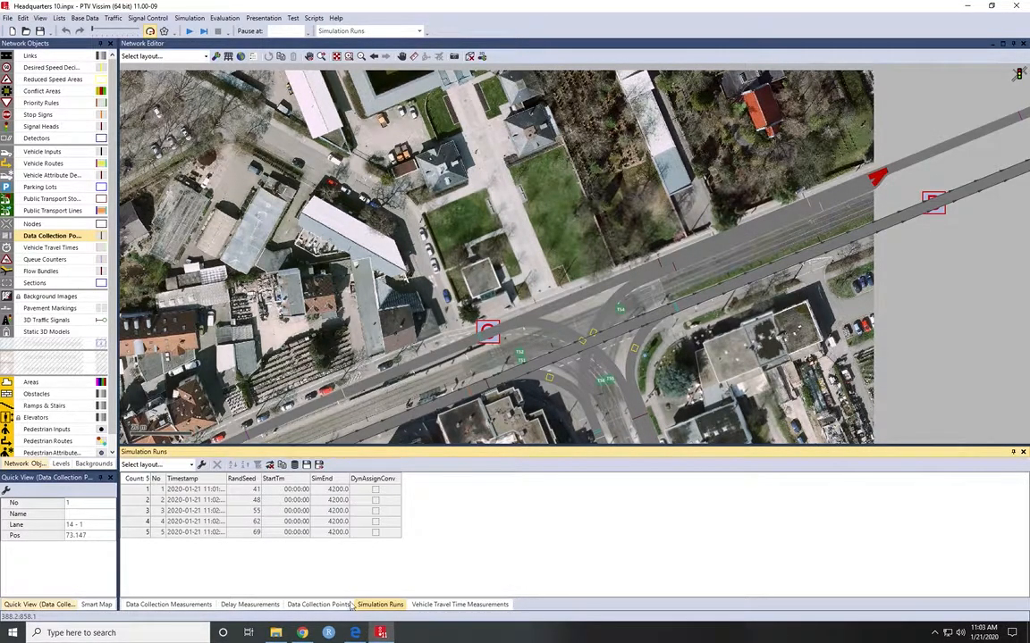
left_click(169, 605)
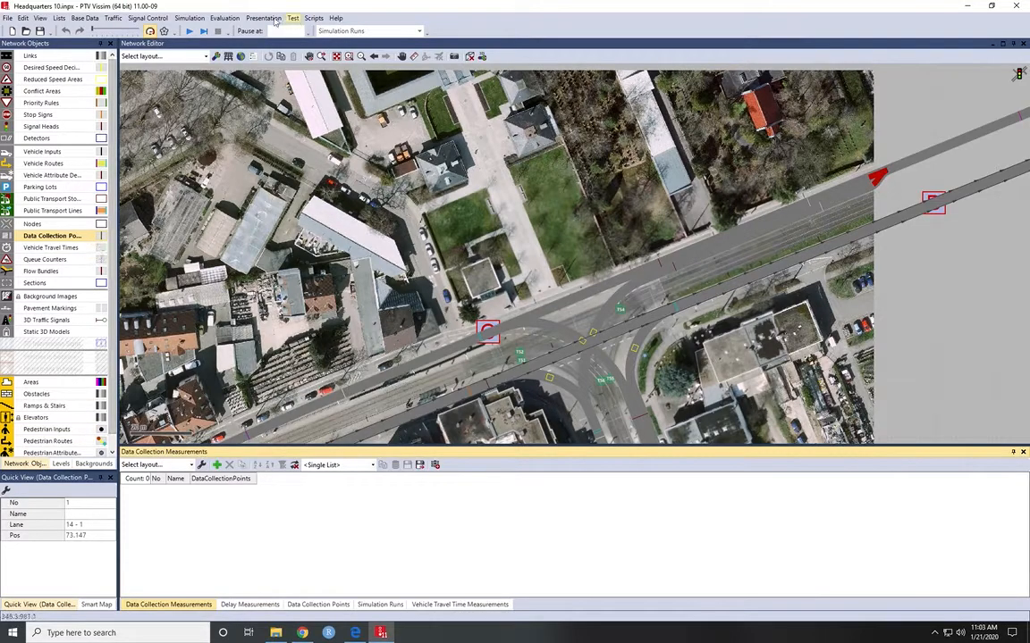
left_click(221, 17)
mouse_move(235, 87)
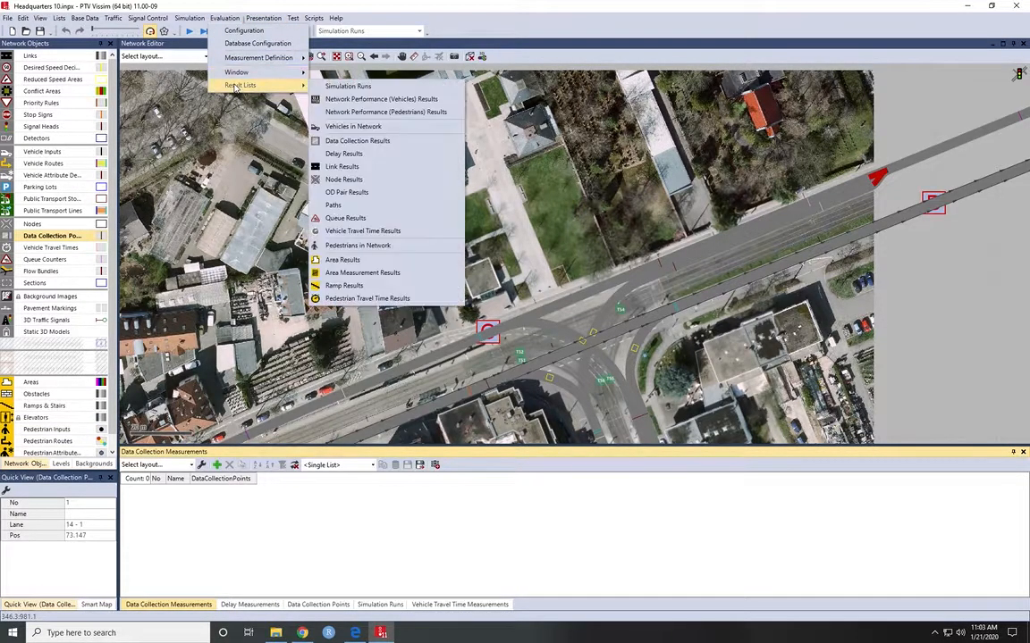
left_click(358, 99)
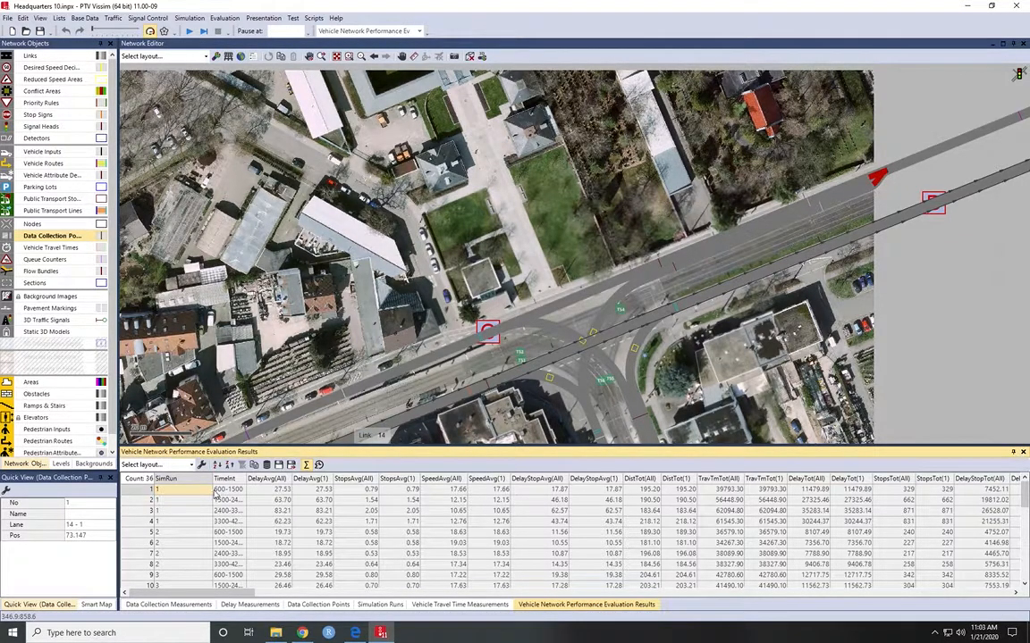
Examine the average delay, average stops and total travel time by time interval for the first simulation run.
left_click(226, 522)
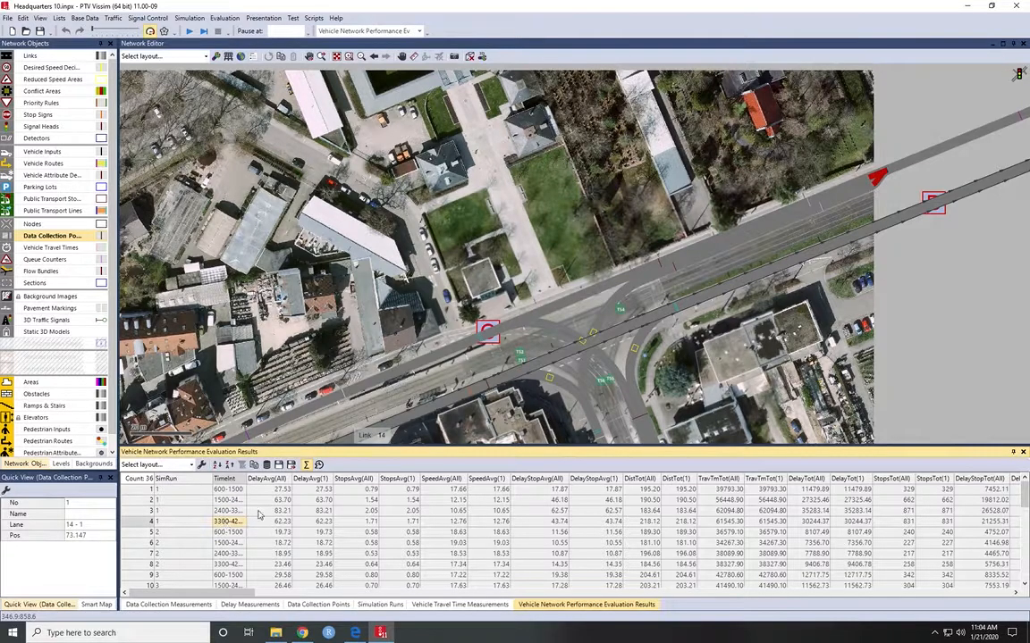
left_click(271, 490)
left_click(265, 511)
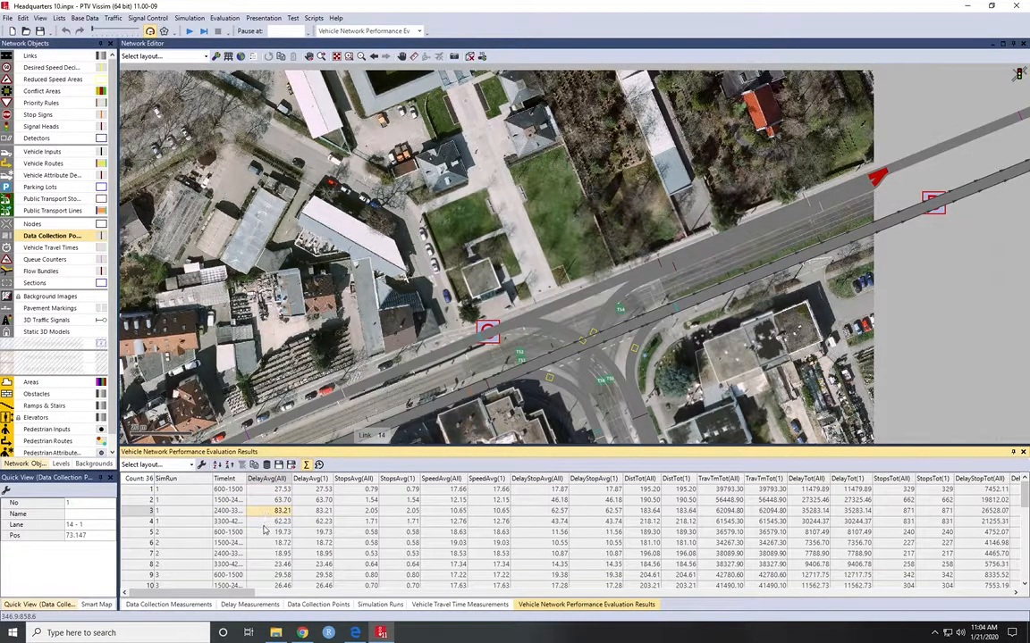
key("Down")
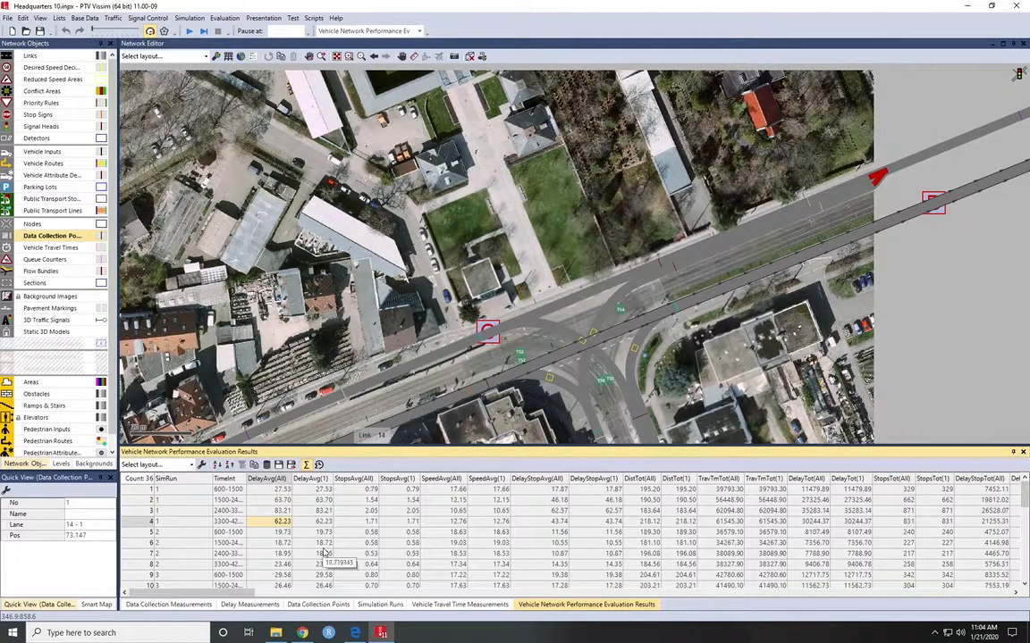
left_click(281, 492)
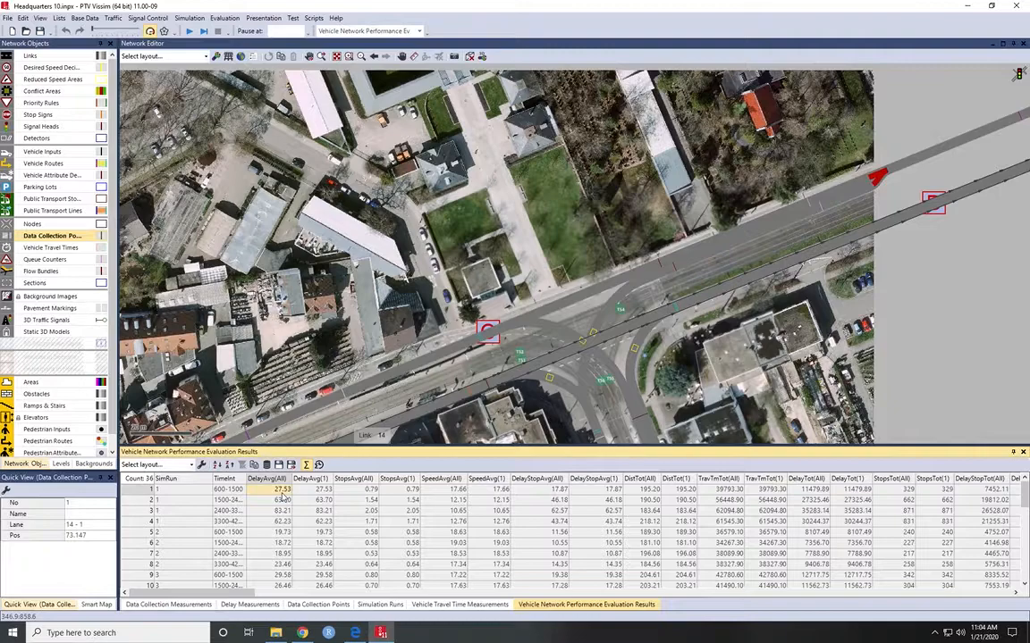
key("Right")
key("Right")
key("Down")
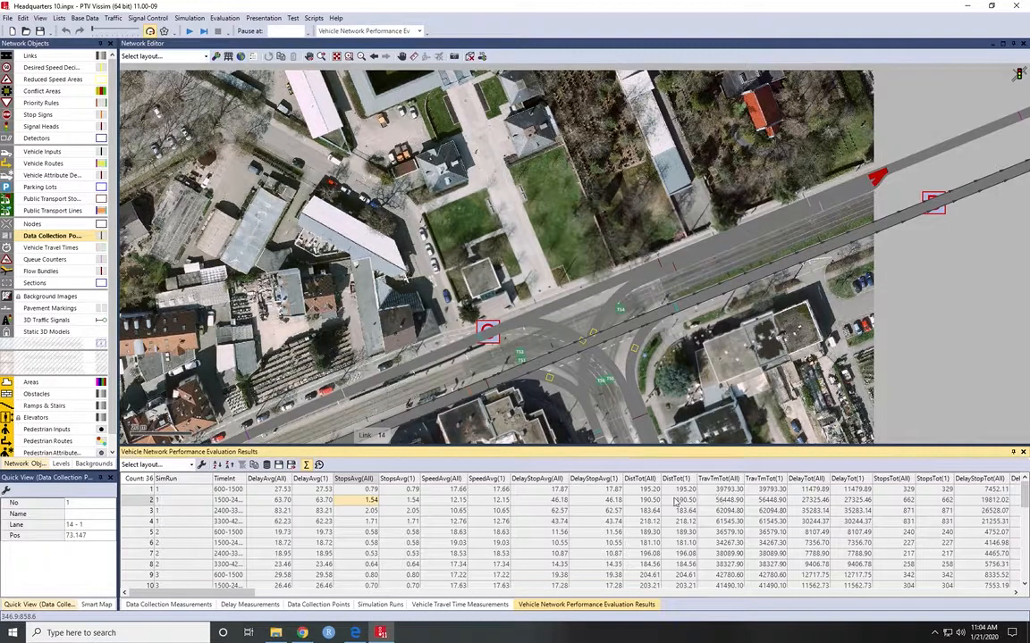
left_click(723, 490)
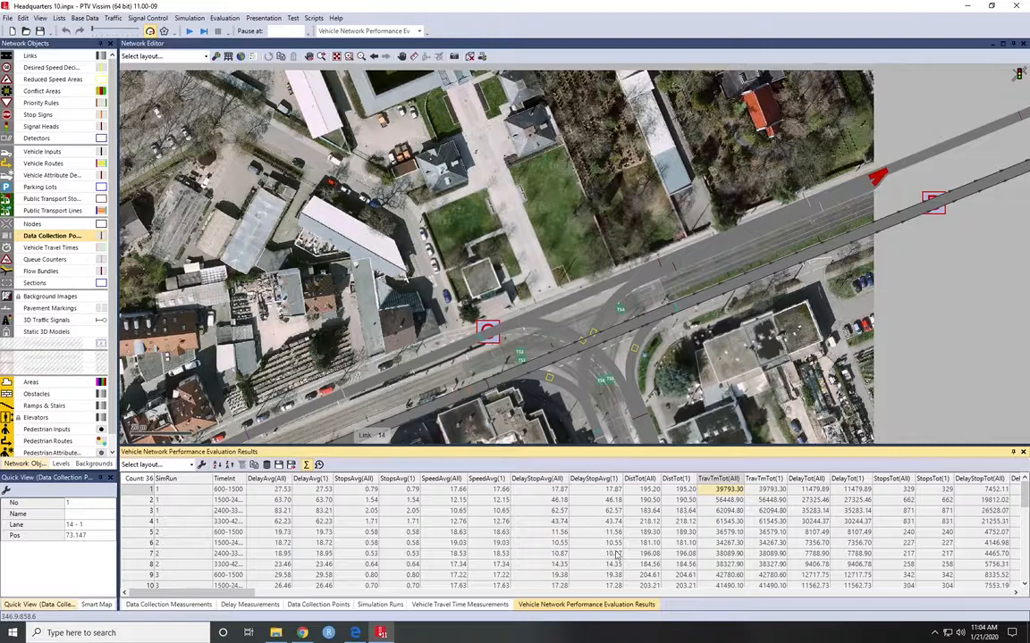
Check the average and standard deviation rows across all runs in the vehicle network performance results.
left_click_drag(1025, 503, 1025, 551)
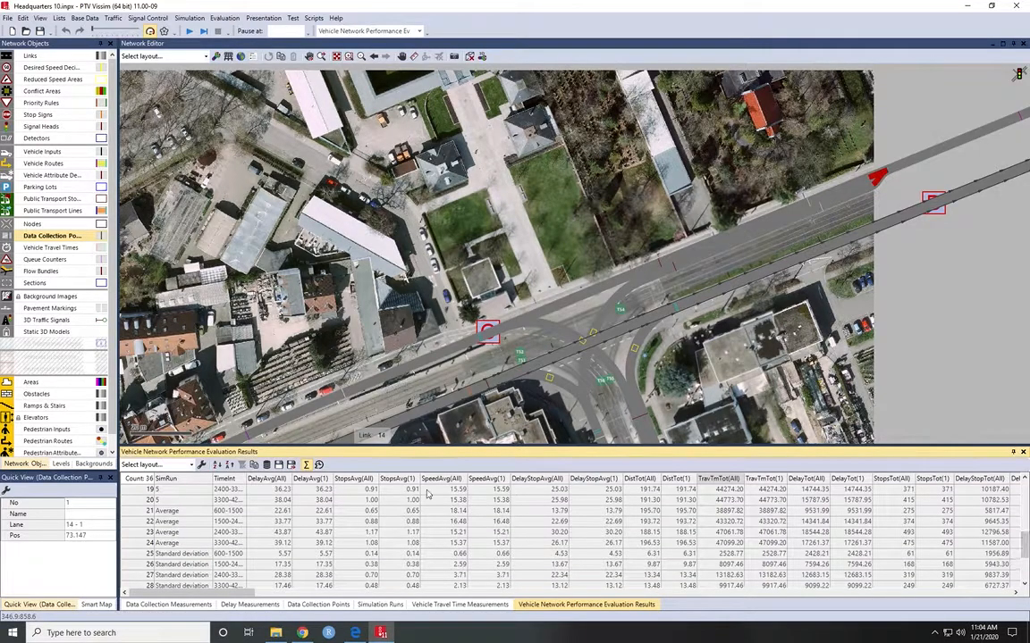
scroll(180, 537, "down", 3)
scroll(166, 514, "down", 5)
scroll(314, 549, "up", 9)
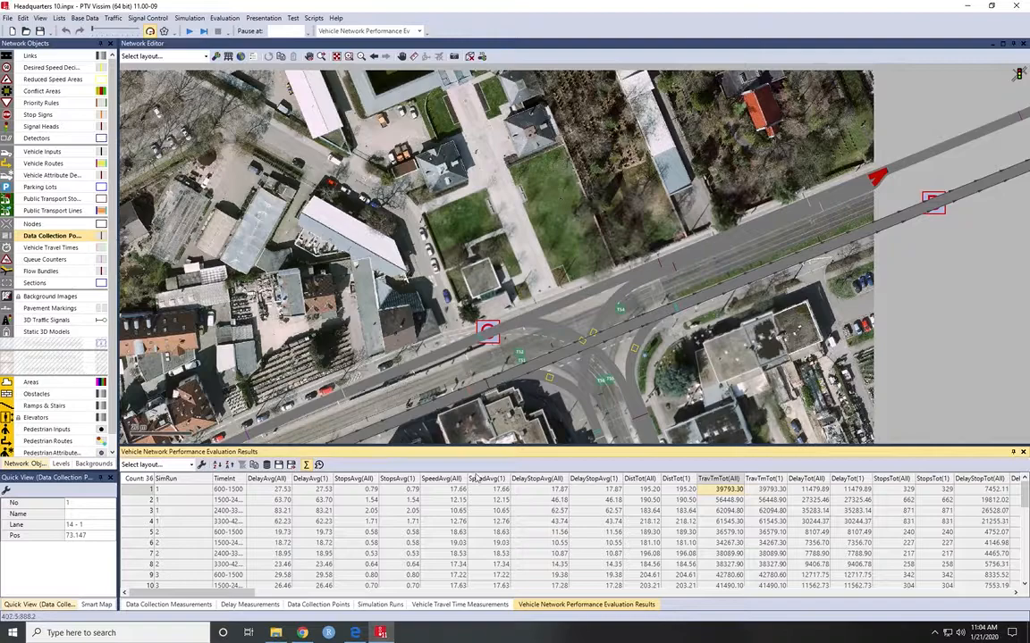
Open the vehicle travel time results and compare vehicle counts and travel times of the Through and Left measurements in the first run.
left_click(225, 18)
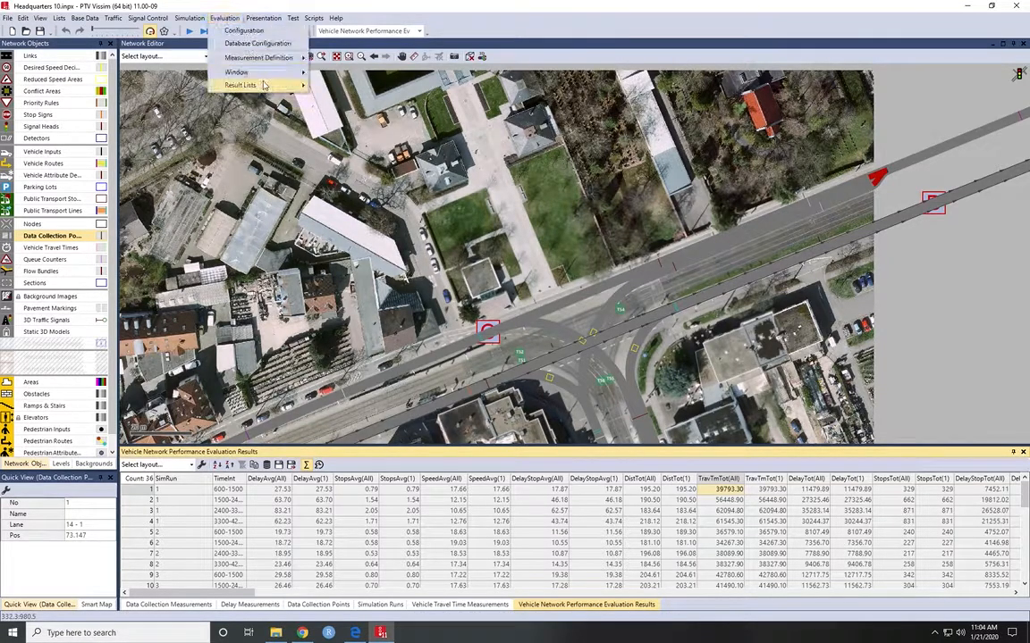
mouse_move(255, 85)
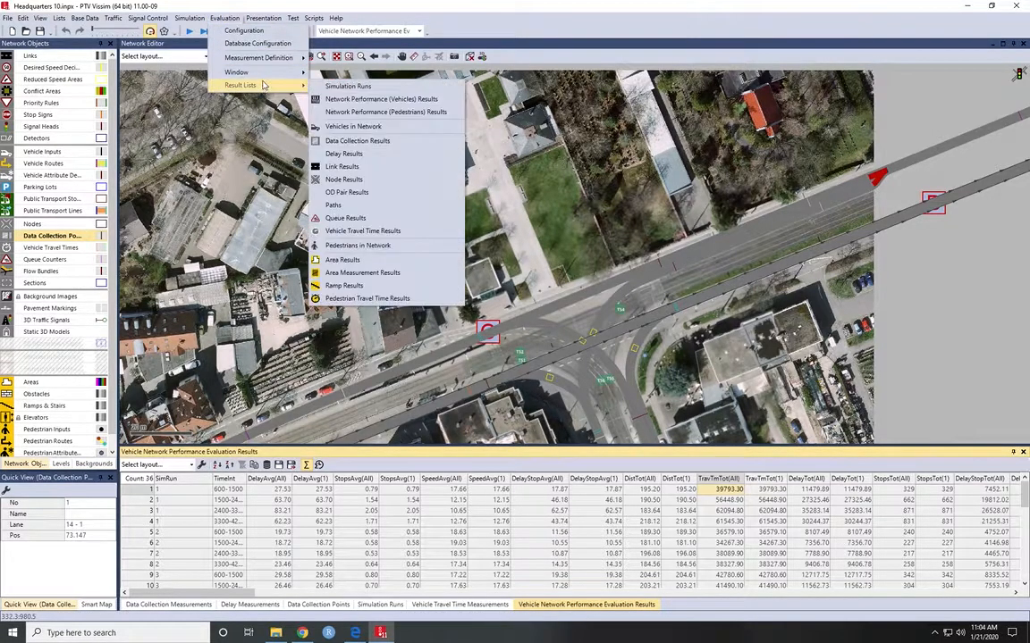
left_click(362, 231)
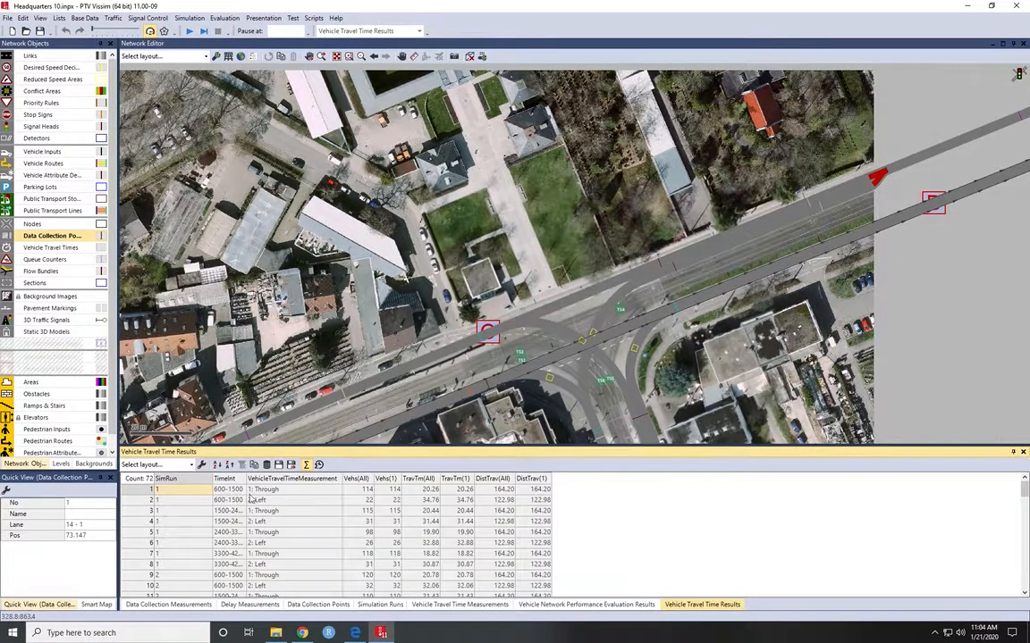
left_click(253, 500)
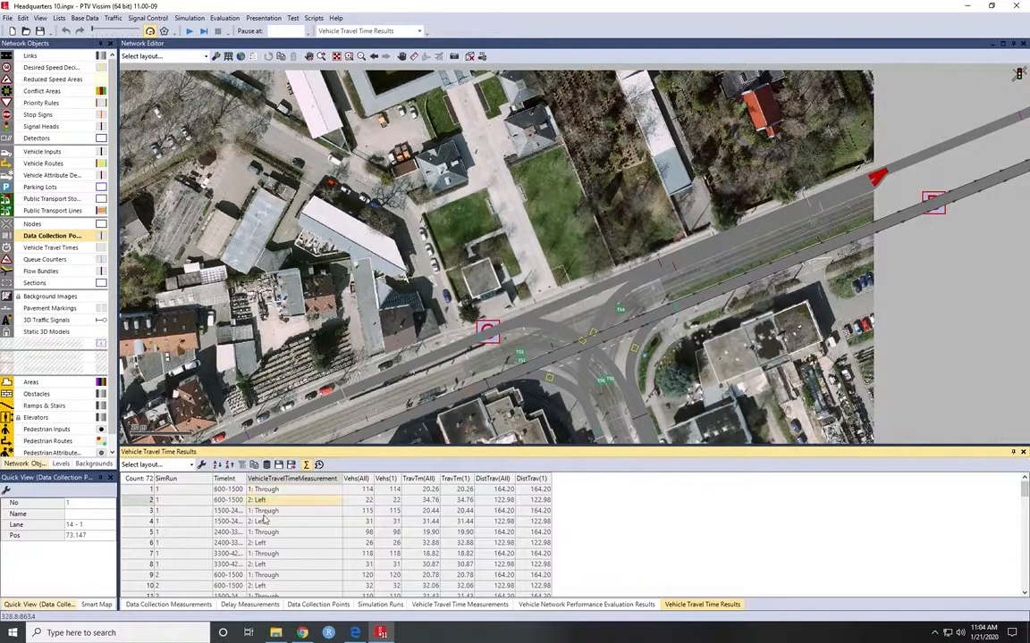
left_click(369, 491)
left_click(370, 501)
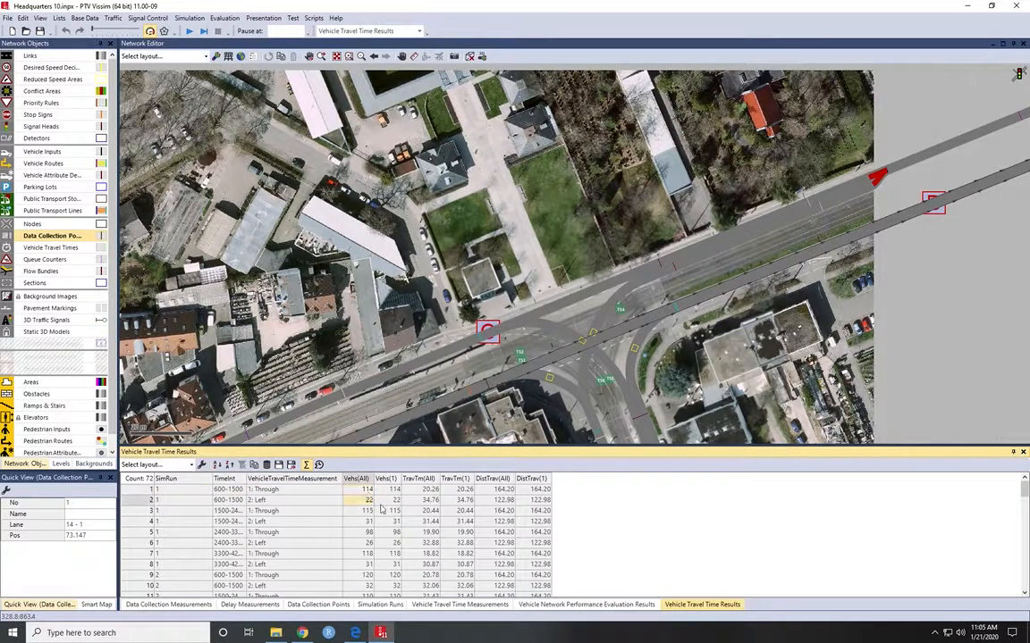
left_click(415, 501)
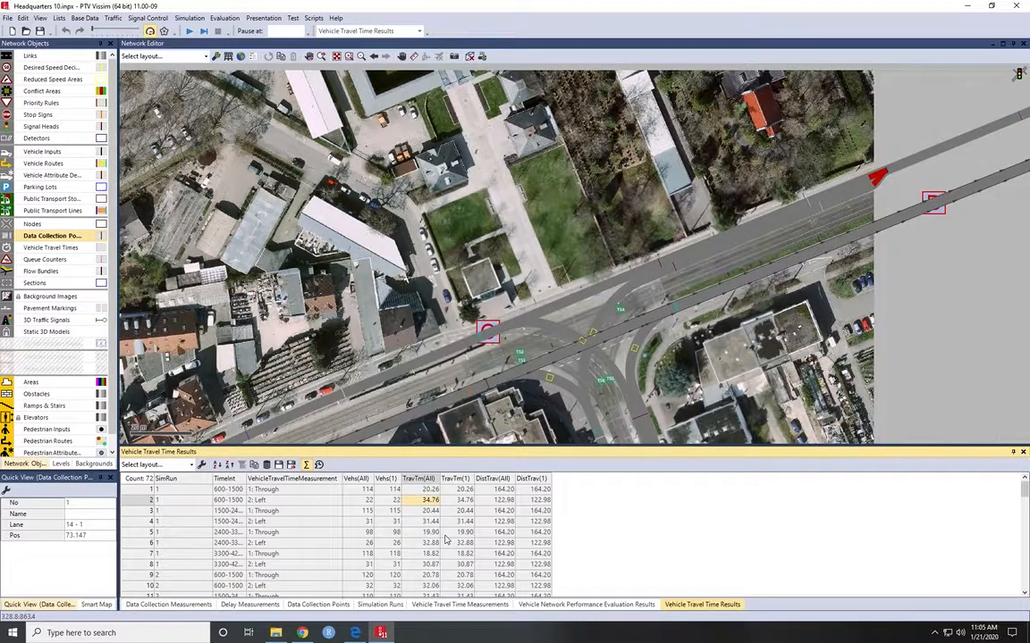
left_click(455, 491)
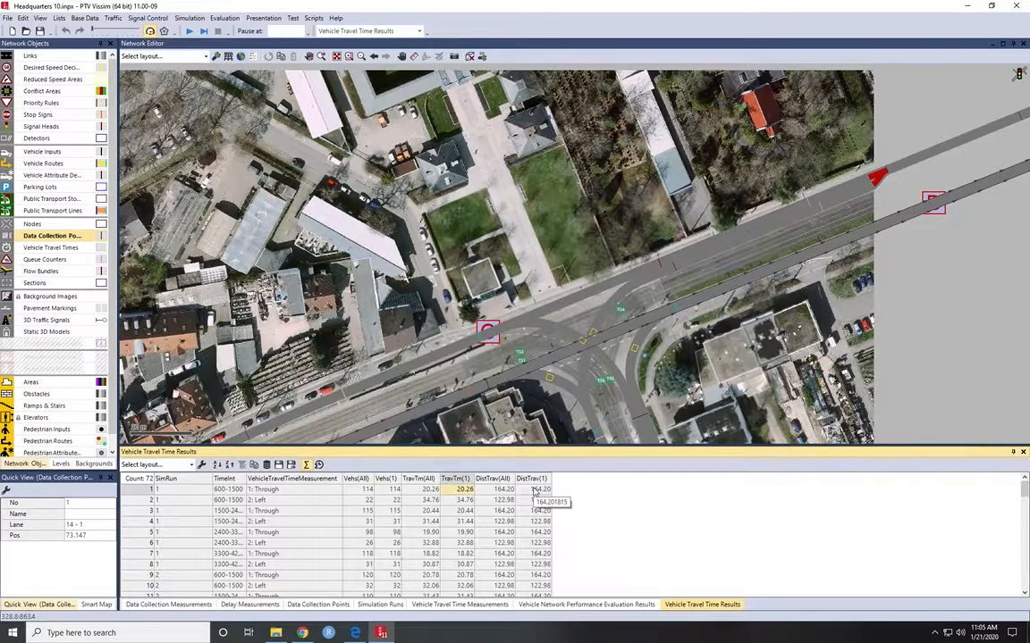
mouse_move(650, 2)
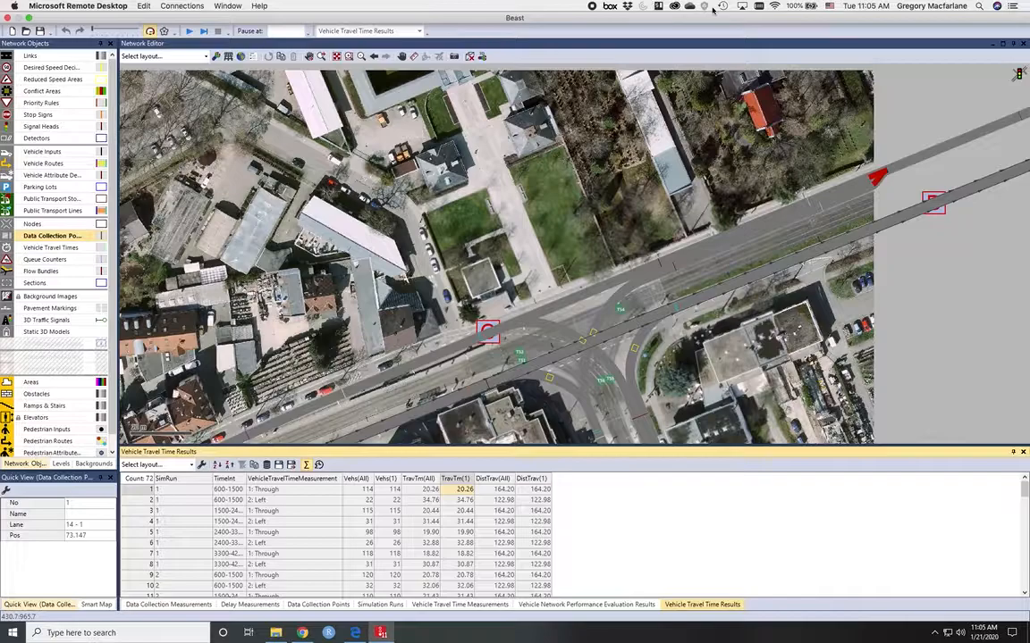